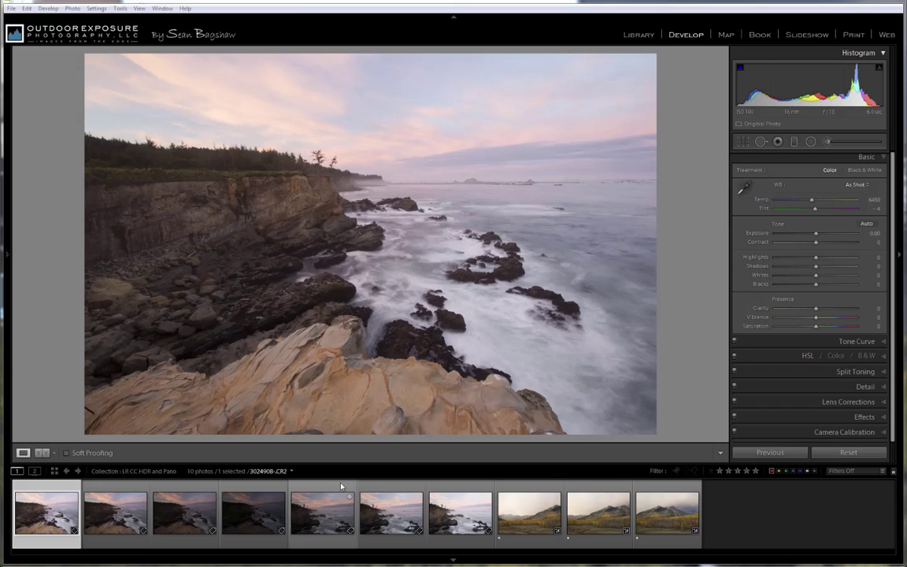
- Select the four coastal sunset exposures and open an HDR merge preview of them
{"action": "left_click", "coordinate": [255, 516], "text": "shift"}
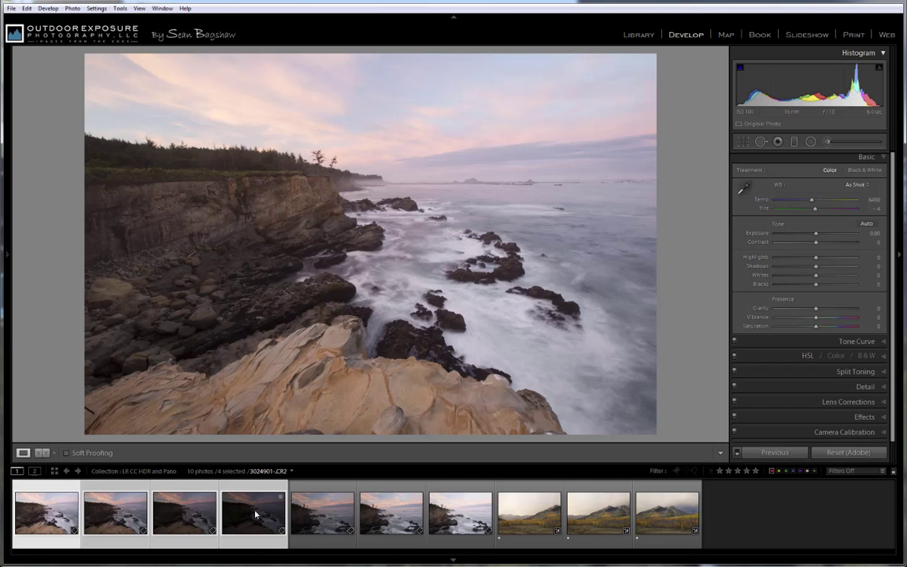
{"action": "right_click", "coordinate": [373, 200]}
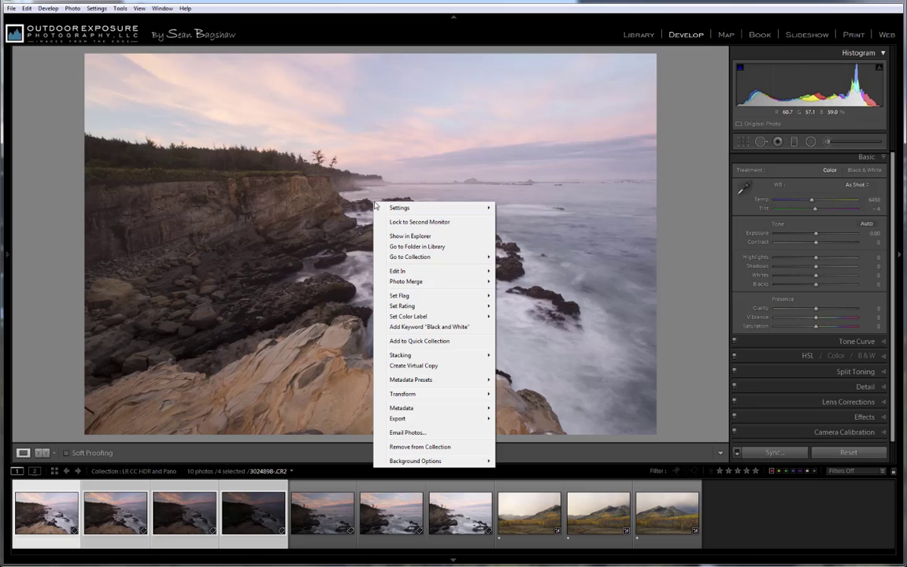
{"action": "mouse_move", "coordinate": [367, 281]}
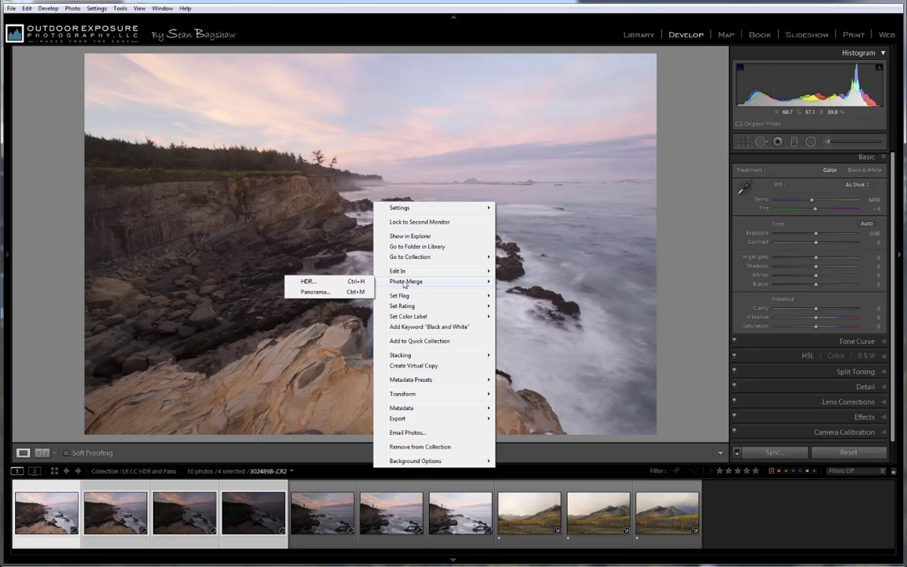
{"action": "left_click", "coordinate": [307, 283]}
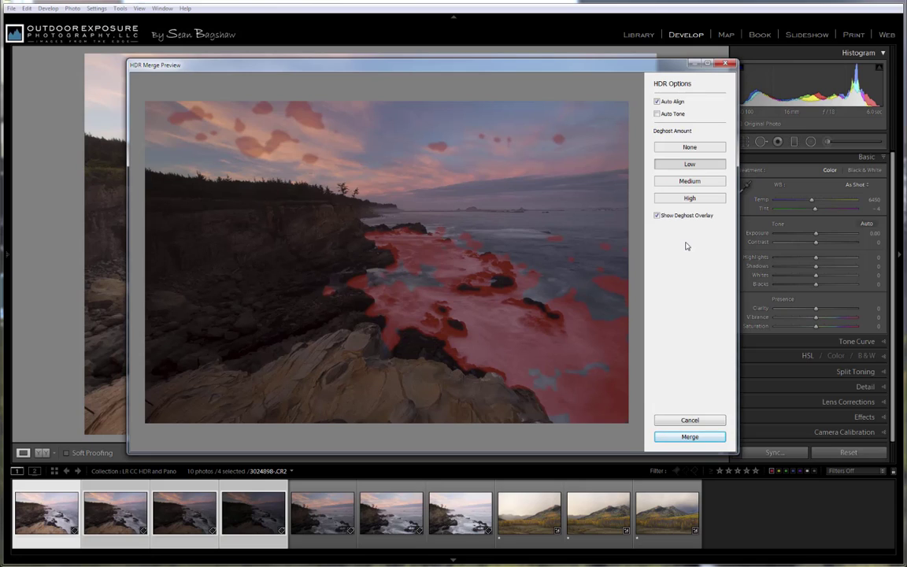
- Merge the four exposures into an HDR with Auto Tone off and Deghost Amount Medium
{"action": "left_click", "coordinate": [657, 114]}
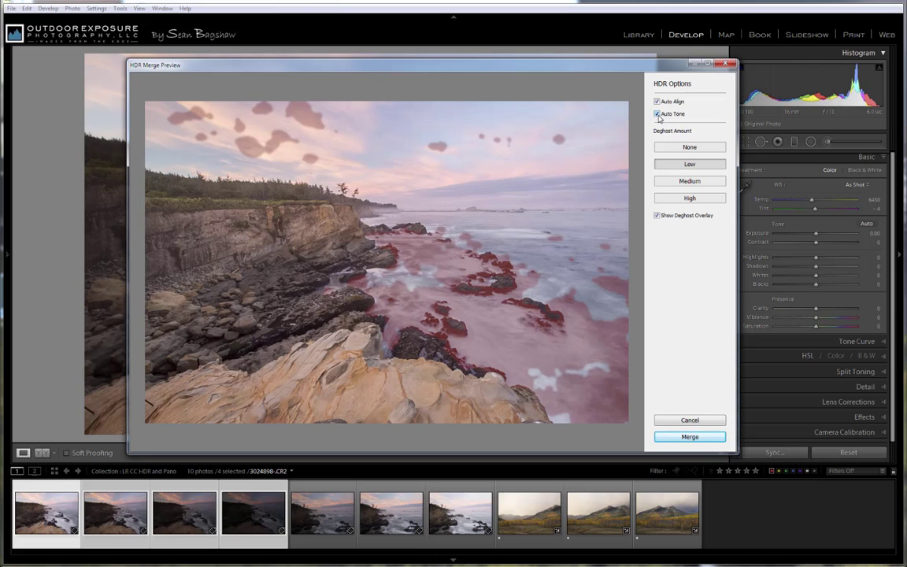
{"action": "left_click", "coordinate": [657, 114]}
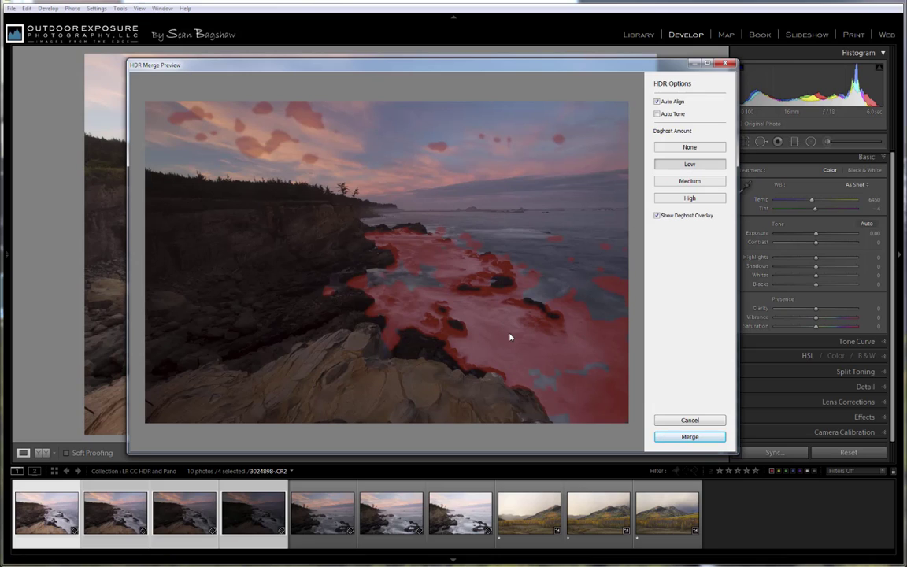
{"action": "left_click", "coordinate": [657, 217]}
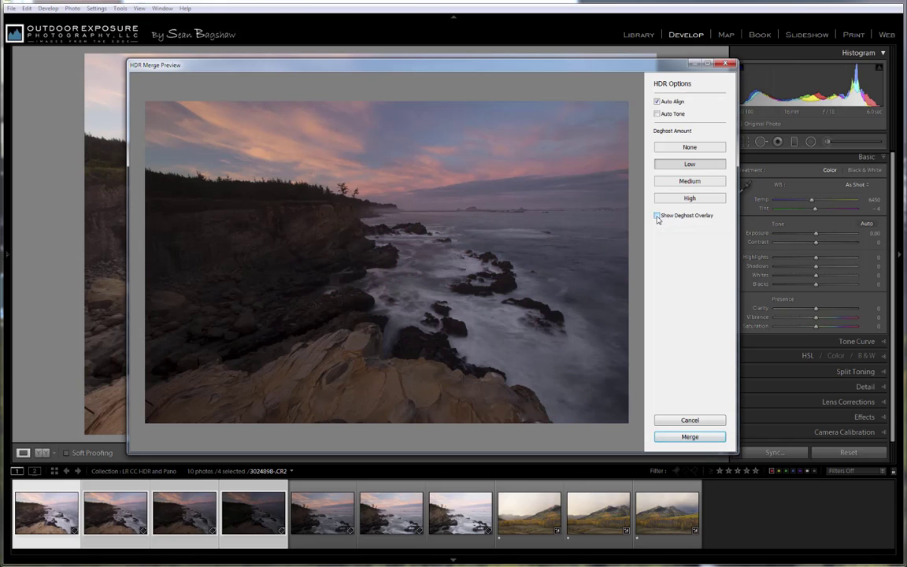
{"action": "left_click", "coordinate": [658, 216]}
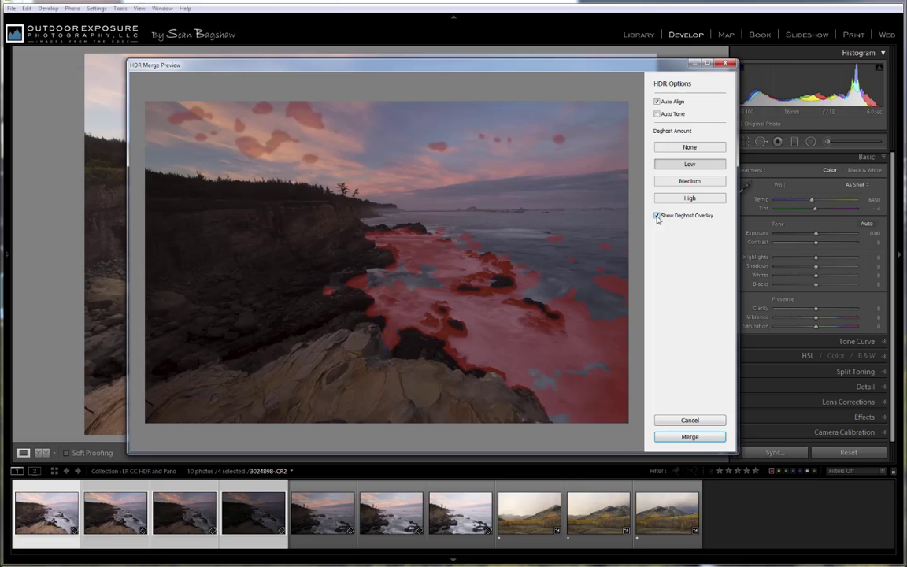
{"action": "left_click", "coordinate": [687, 183]}
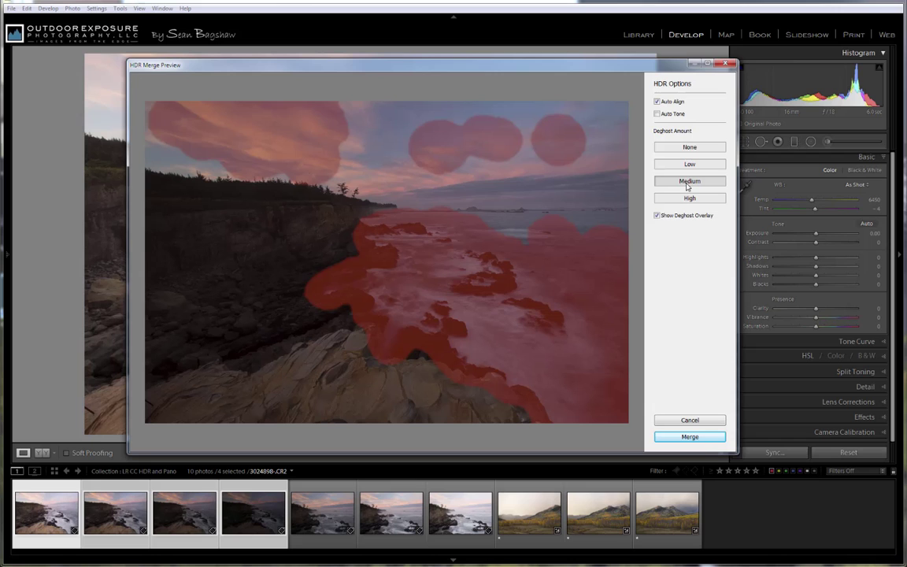
{"action": "left_click", "coordinate": [688, 438]}
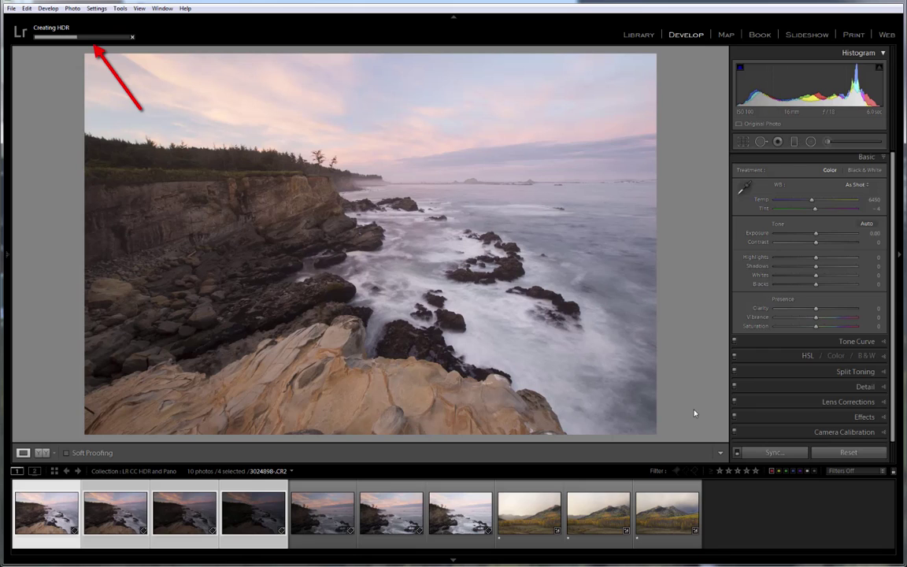
- Select exposures five through seven, preview an HDR merge of them, then cancel it
{"action": "left_click", "coordinate": [311, 510]}
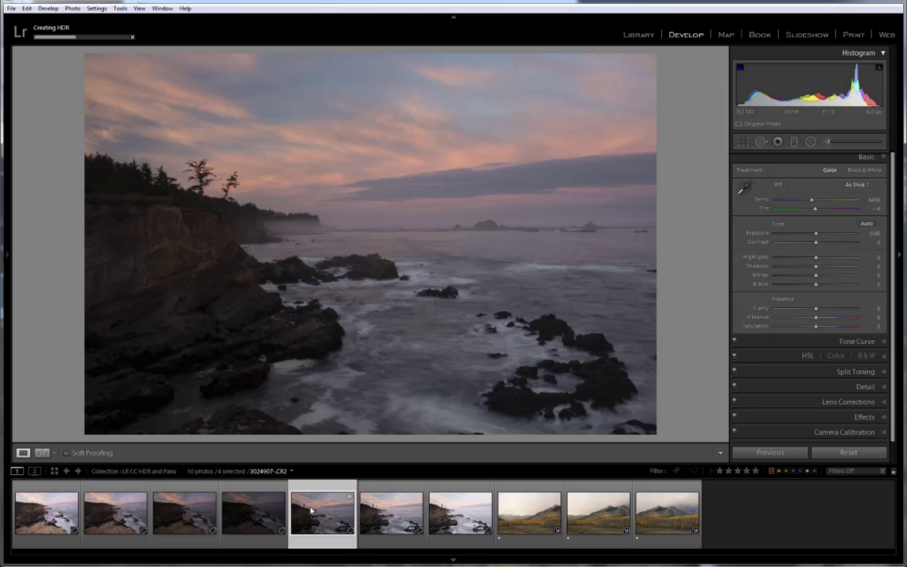
{"action": "left_click", "coordinate": [461, 516], "text": "shift"}
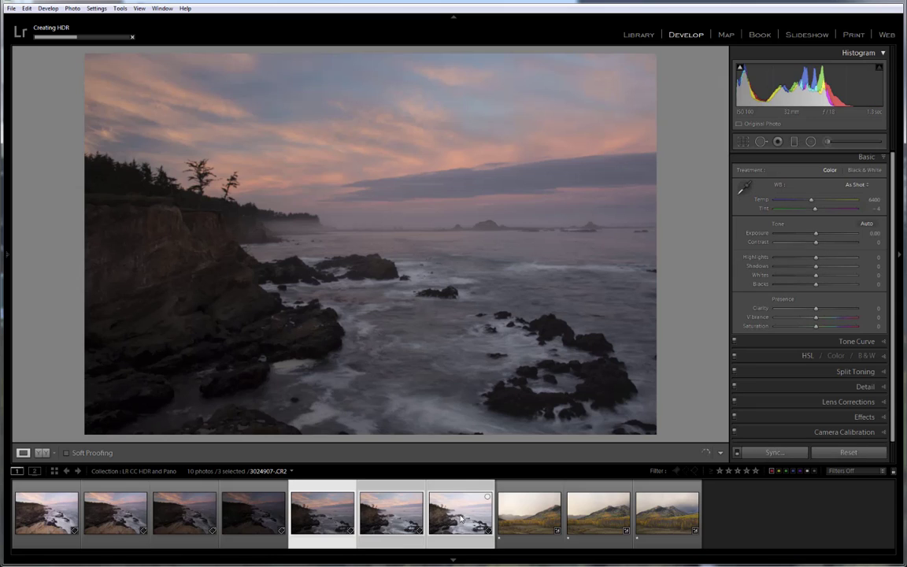
{"action": "right_click", "coordinate": [460, 516]}
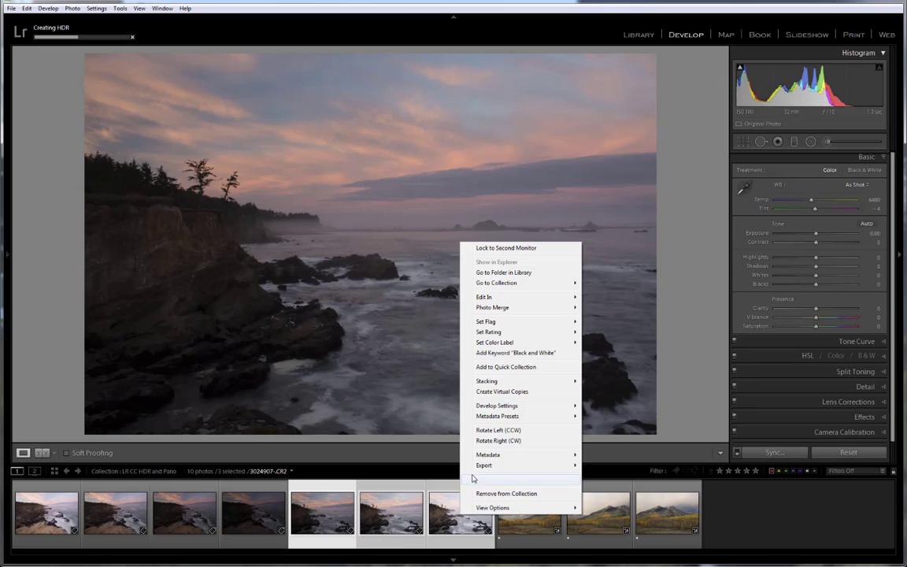
{"action": "mouse_move", "coordinate": [493, 313]}
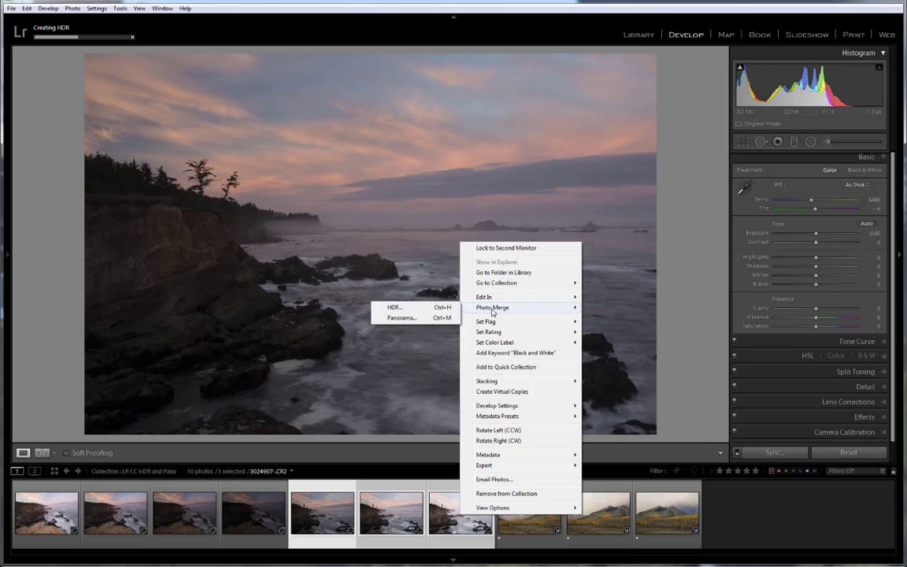
{"action": "left_click", "coordinate": [395, 308]}
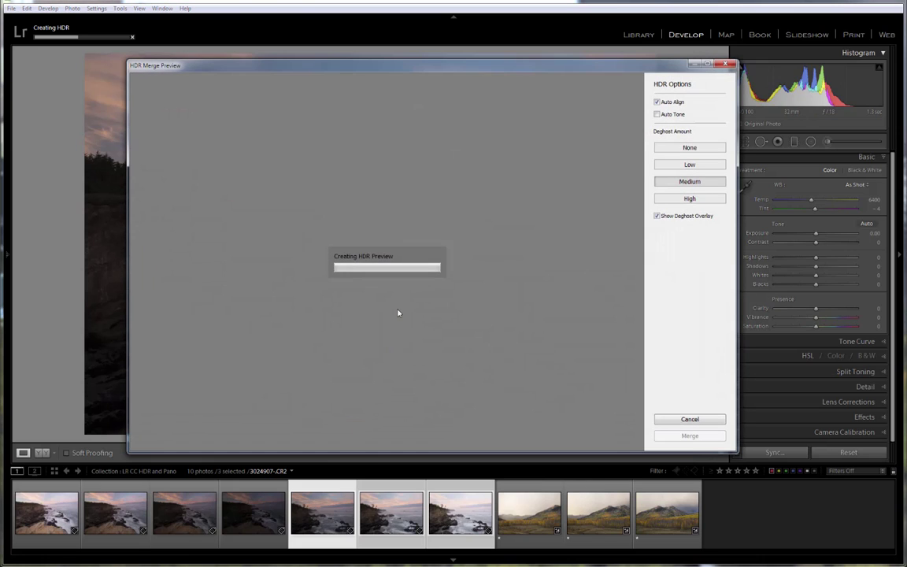
{"action": "left_click", "coordinate": [670, 419]}
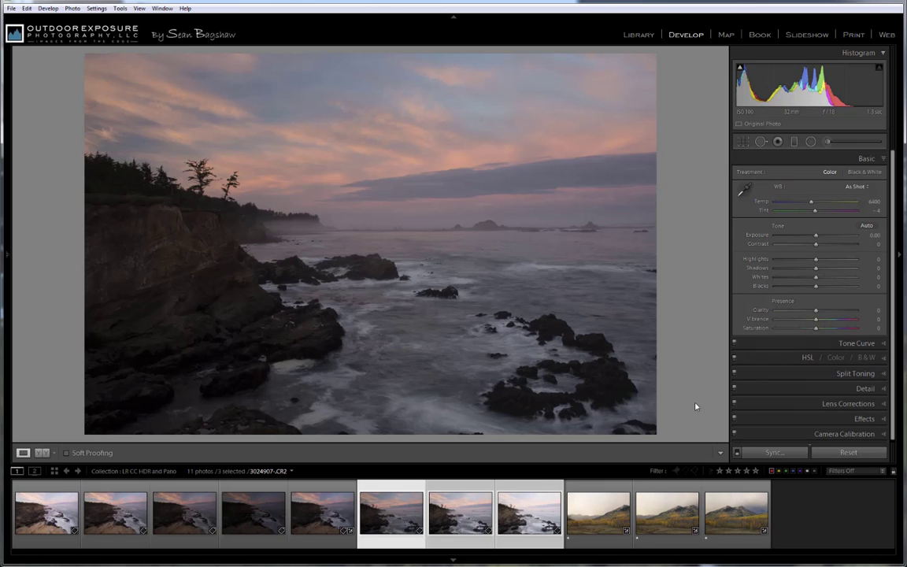
- View the new HDR DNG, test its exposure range, and reset Exposure to 0.00
{"action": "left_click", "coordinate": [325, 510]}
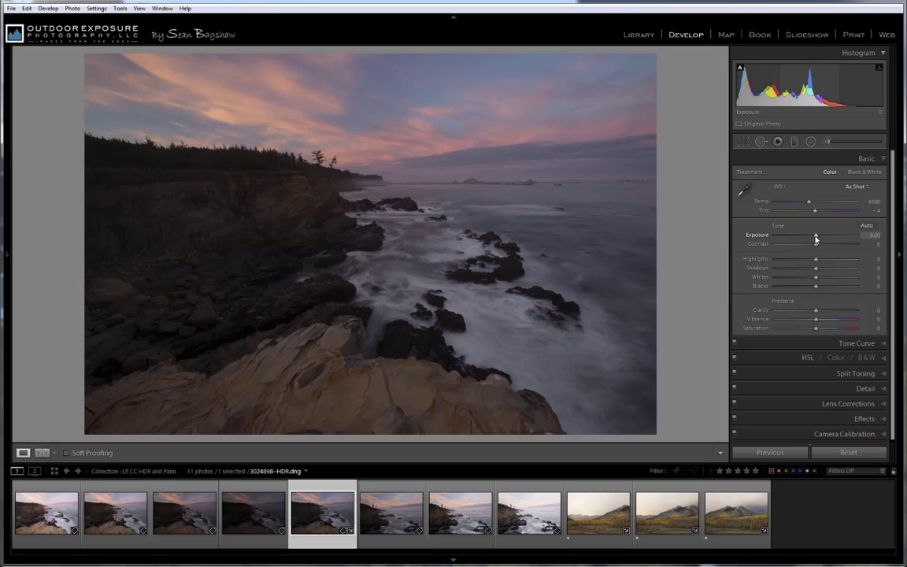
{"action": "mouse_move", "coordinate": [815, 238]}
{"action": "left_mouse_down"}
{"action": "mouse_move", "coordinate": [769, 242]}
{"action": "mouse_move", "coordinate": [858, 242]}
{"action": "mouse_move", "coordinate": [821, 241]}
{"action": "left_mouse_up"}
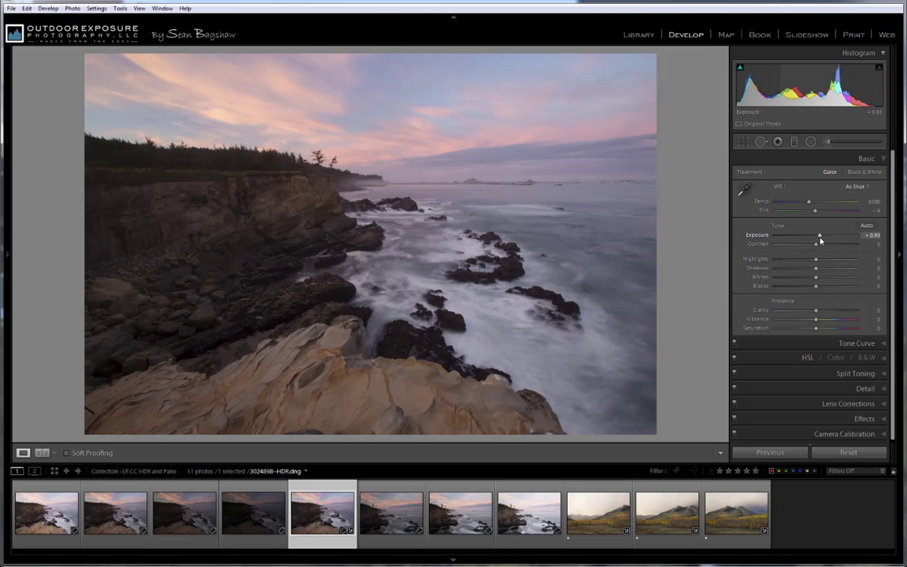
{"action": "double_click", "coordinate": [819, 237]}
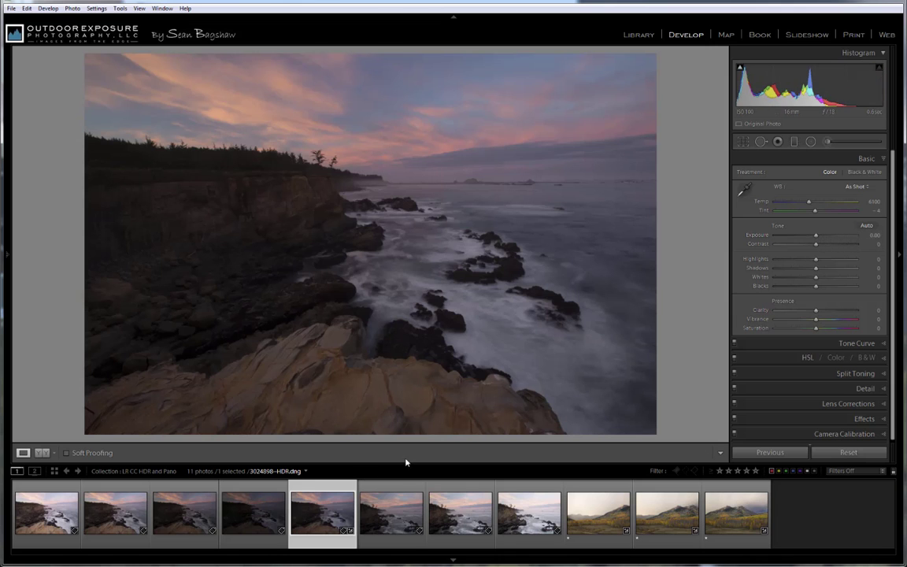
- Compare against the fourth raw exposure, reset its Exposure to zero, and return to 3024898-HDR.dng
{"action": "left_click", "coordinate": [253, 512]}
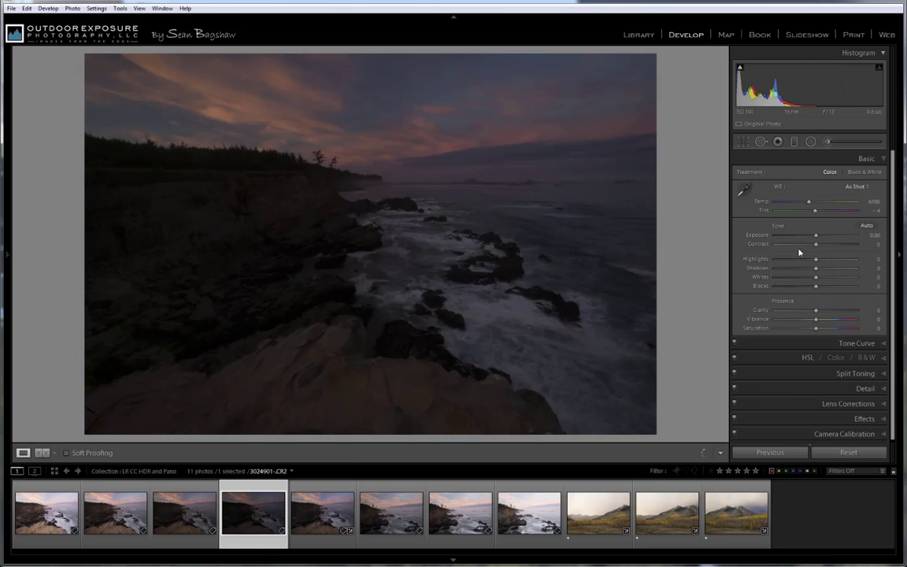
{"action": "left_click_drag", "start_coordinate": [815, 236], "coordinate": [858, 240]}
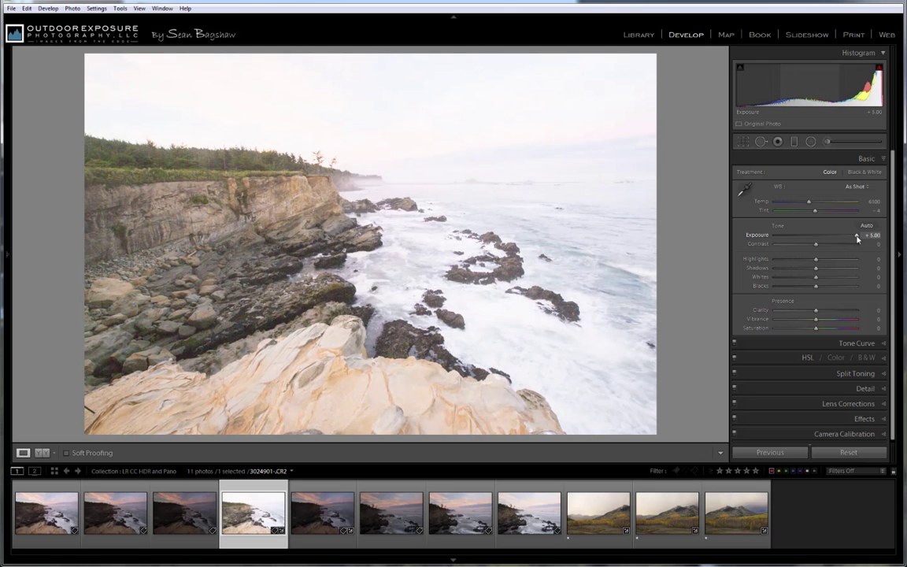
{"action": "double_click", "coordinate": [851, 242]}
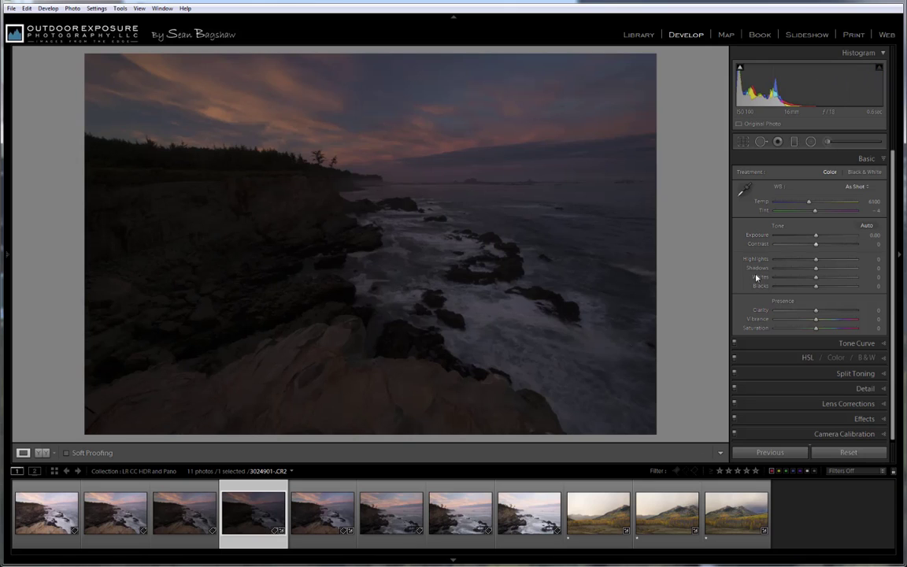
{"action": "left_click", "coordinate": [325, 491]}
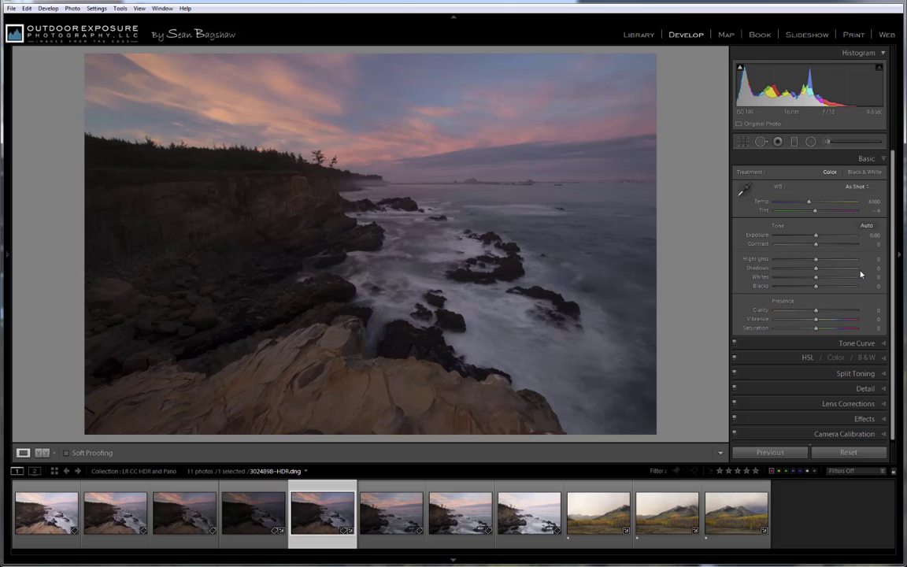
- Raise Exposure to +1.16, lift Shadows to +62, and add contrast and clarity
{"action": "left_click_drag", "start_coordinate": [816, 235], "coordinate": [821, 237]}
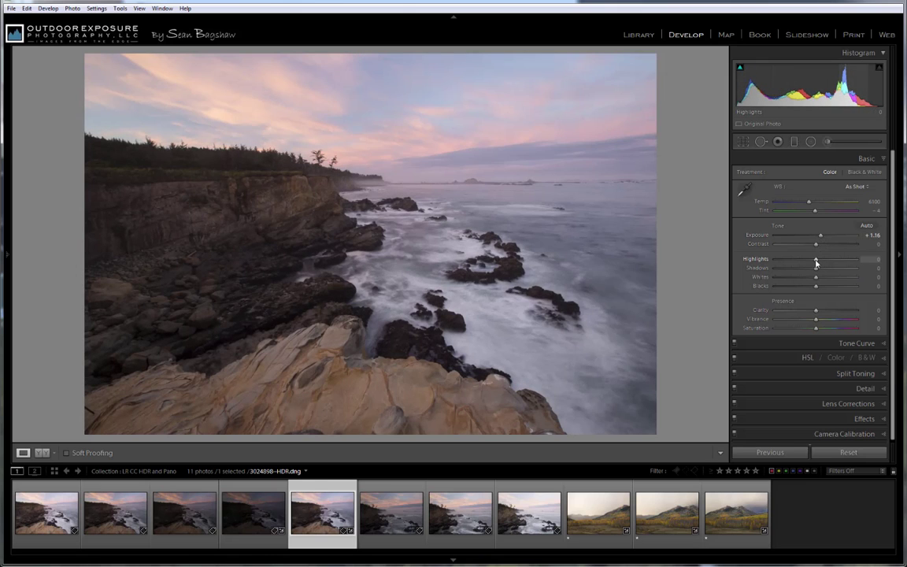
{"action": "mouse_move", "coordinate": [816, 268]}
{"action": "left_mouse_down"}
{"action": "mouse_move", "coordinate": [841, 270]}
{"action": "mouse_move", "coordinate": [794, 266]}
{"action": "mouse_move", "coordinate": [818, 290]}
{"action": "mouse_move", "coordinate": [821, 280]}
{"action": "left_mouse_up"}
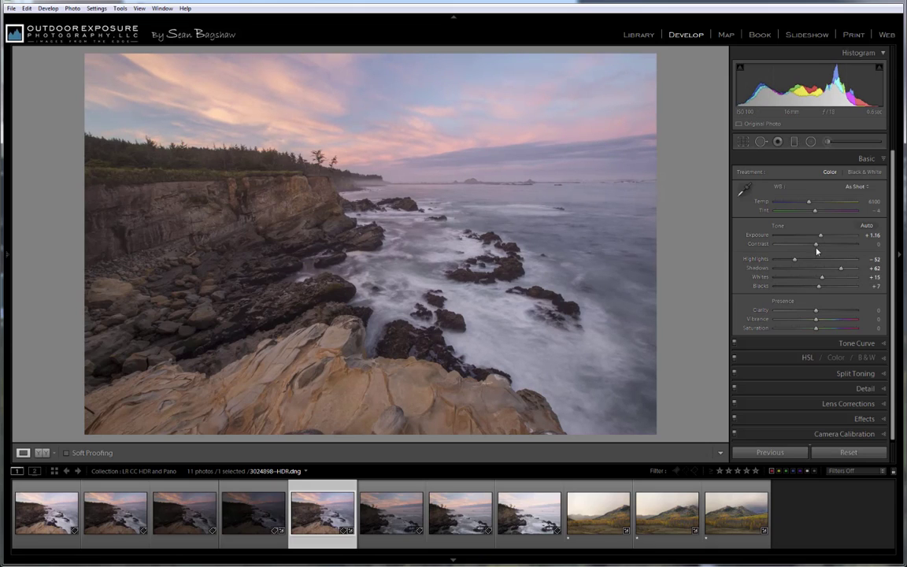
{"action": "left_click_drag", "start_coordinate": [815, 244], "coordinate": [824, 250]}
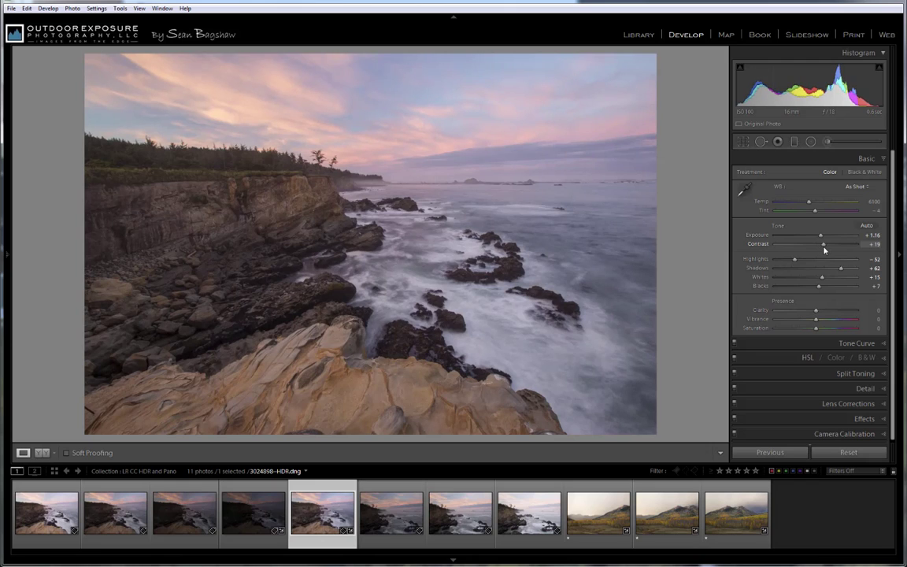
{"action": "left_click_drag", "start_coordinate": [816, 310], "coordinate": [824, 322]}
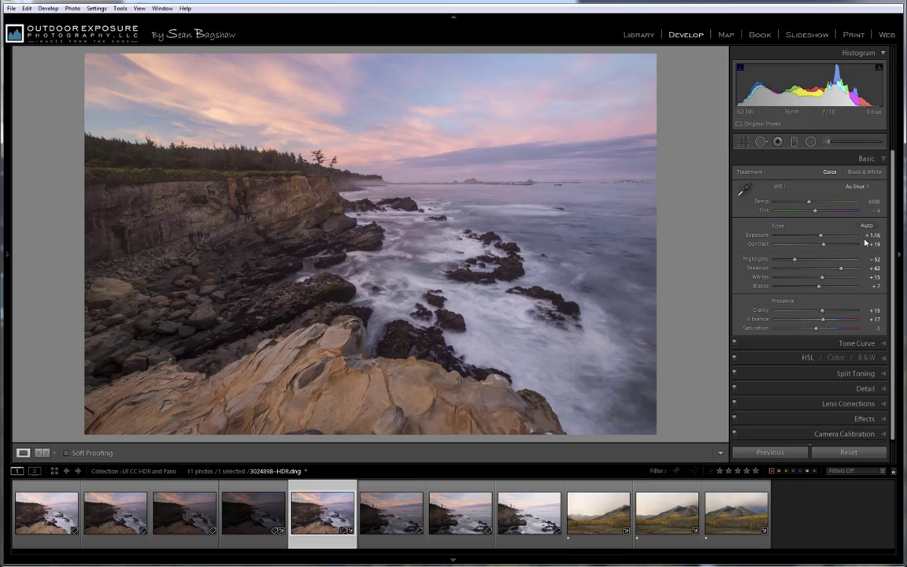
- Compare Auto, Daylight and Shade white balance, settling on Cloudy (6500, Tint +10)
{"action": "left_click", "coordinate": [858, 187]}
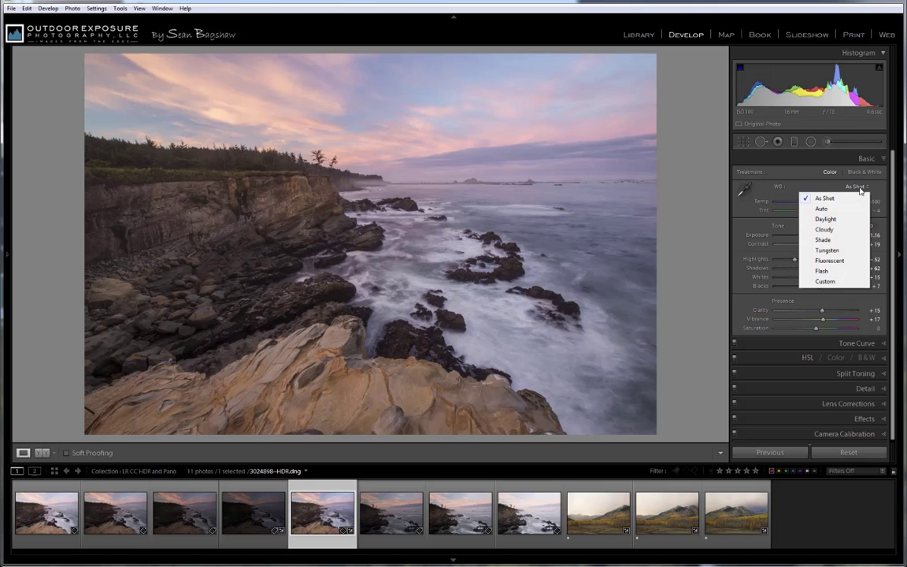
{"action": "left_click", "coordinate": [821, 208]}
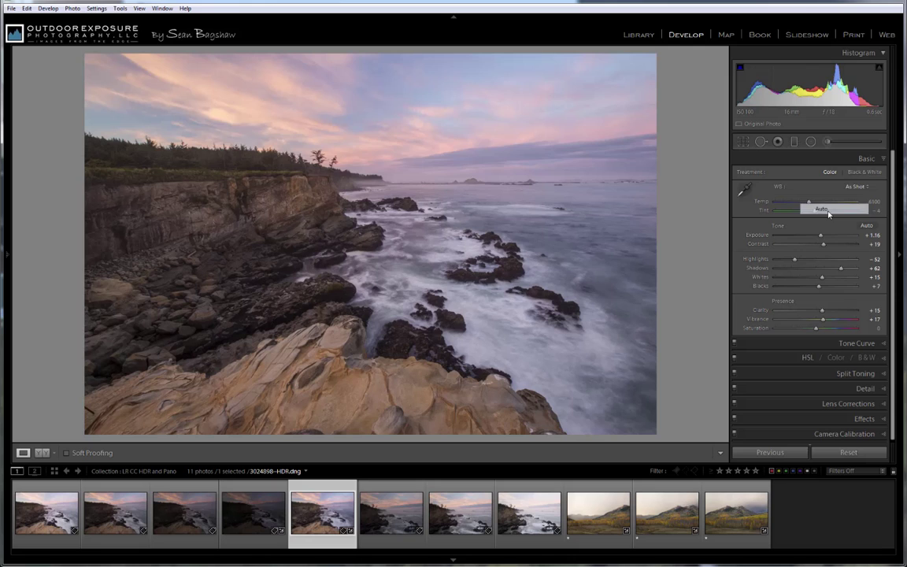
{"action": "left_click", "coordinate": [858, 187]}
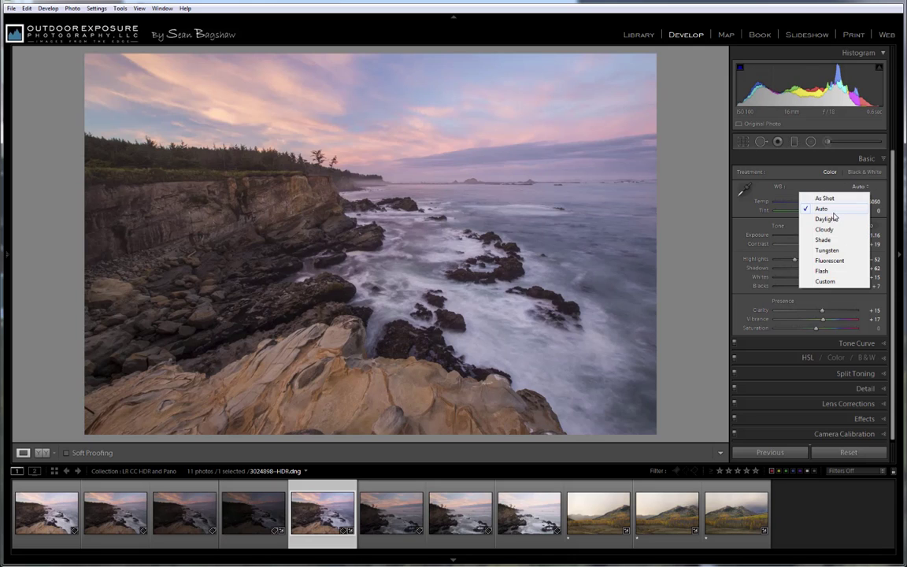
{"action": "left_click", "coordinate": [831, 219]}
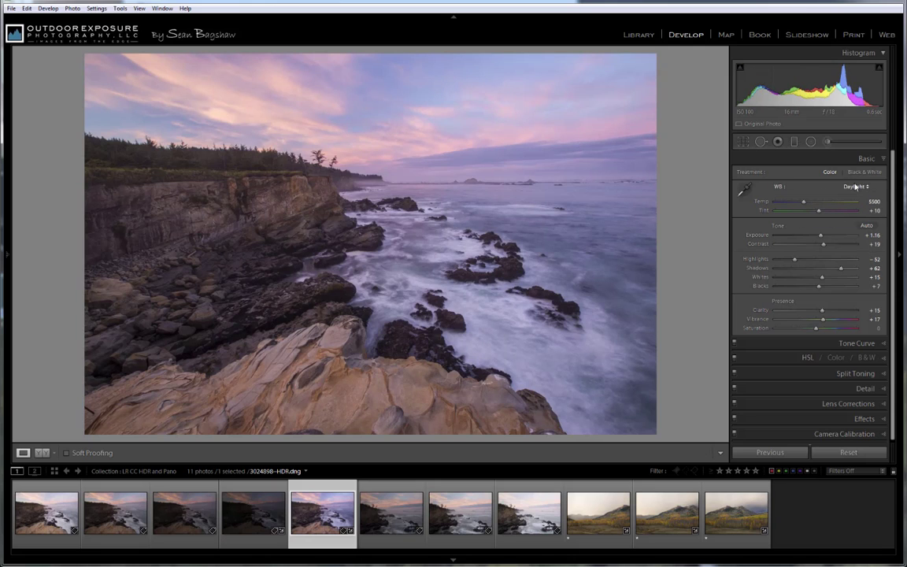
{"action": "left_click", "coordinate": [858, 187]}
{"action": "left_click", "coordinate": [825, 241]}
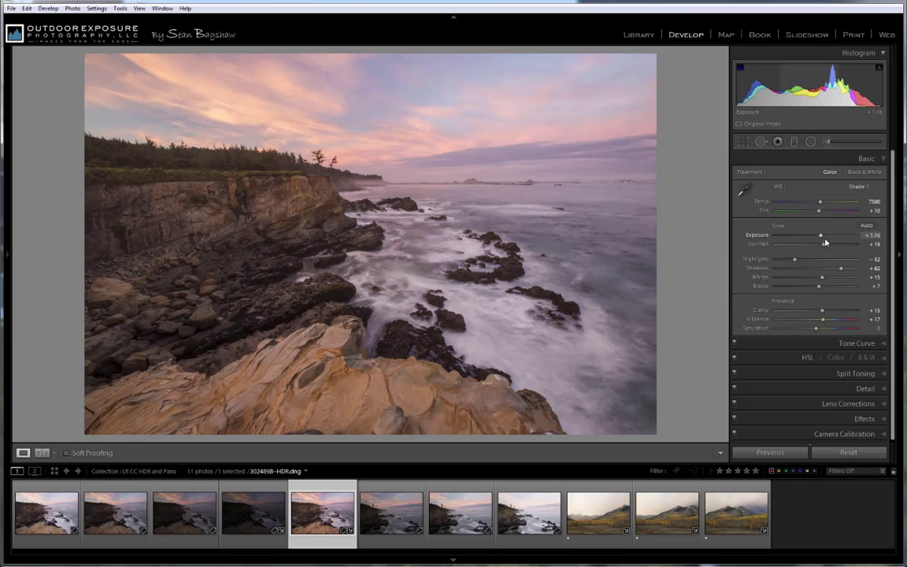
{"action": "left_click", "coordinate": [853, 187]}
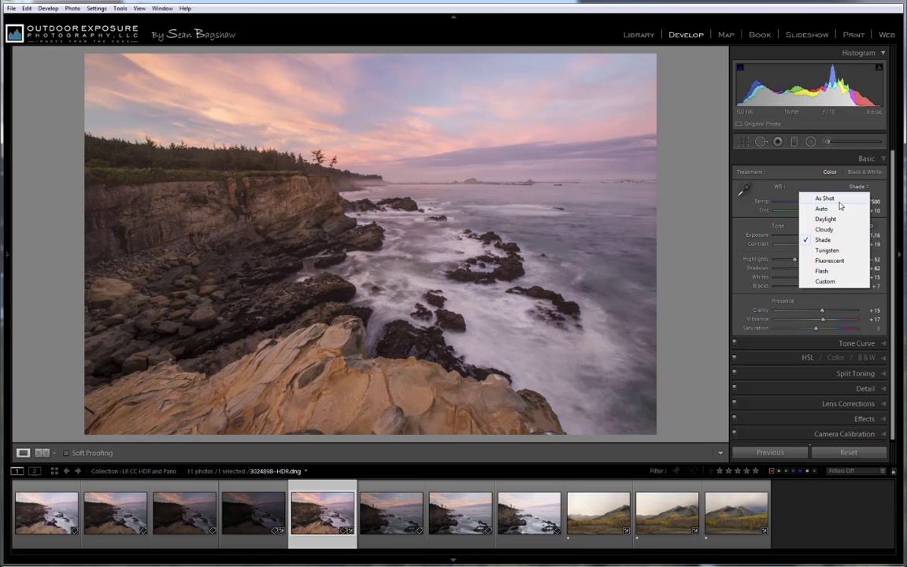
{"action": "left_click", "coordinate": [825, 229]}
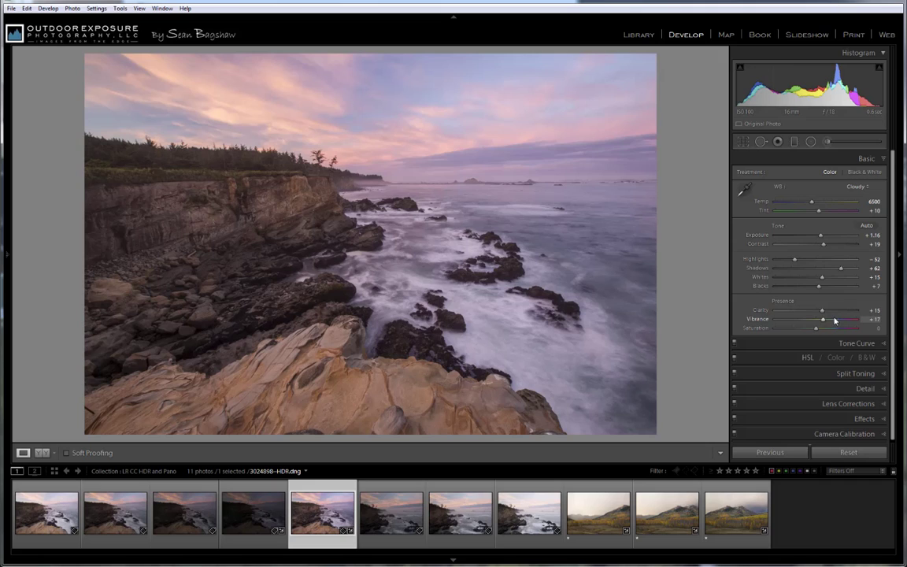
- Use HSL Luminance targeted adjustment to set Blue −18, Purple −5 and Orange −8
{"action": "left_click", "coordinate": [807, 357]}
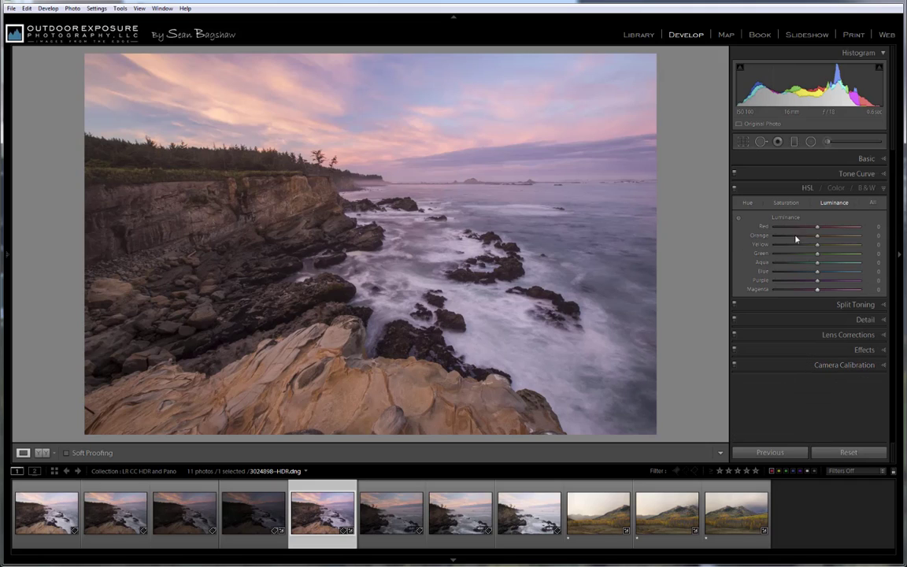
{"action": "left_click", "coordinate": [738, 217]}
{"action": "left_click_drag", "start_coordinate": [421, 87], "coordinate": [418, 61]}
{"action": "left_click_drag", "start_coordinate": [199, 105], "coordinate": [202, 115]}
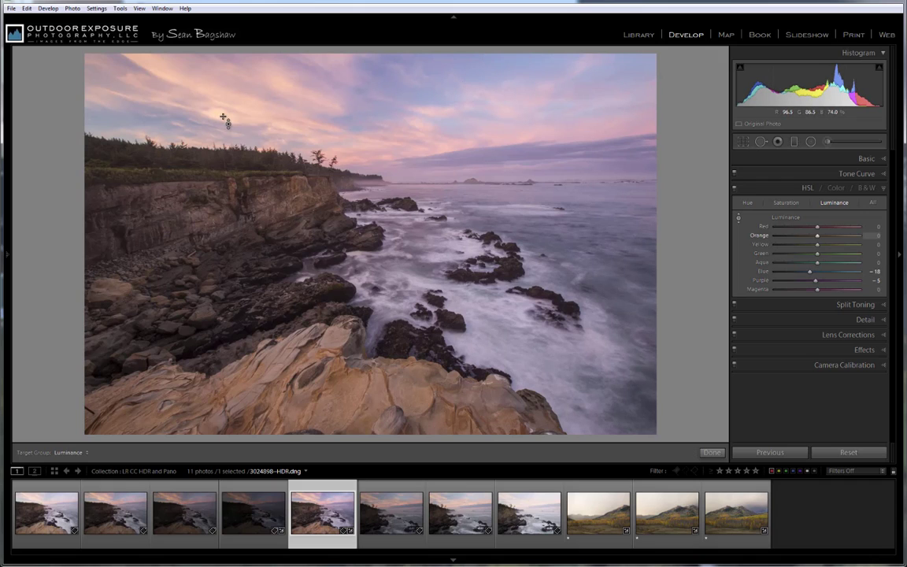
{"action": "key", "text": "Up"}
{"action": "key", "text": "Up"}
{"action": "key", "text": "Up"}
{"action": "key", "text": "Up"}
{"action": "key", "text": "Up"}
{"action": "key", "text": "Up"}
{"action": "key", "text": "Up"}
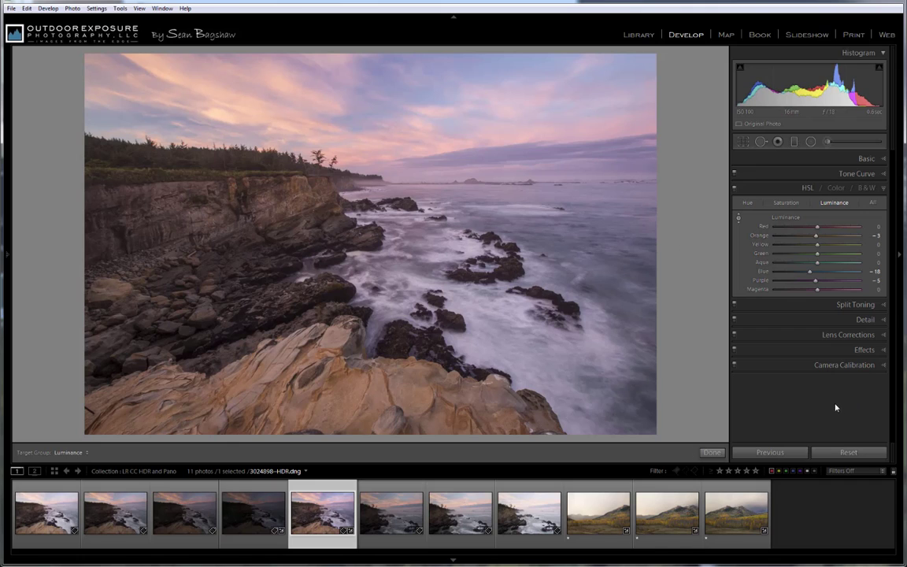
- Turn on Remove Chromatic Aberration and Enable Profile Corrections under Lens Corrections > Basic
{"action": "left_click", "coordinate": [849, 336]}
{"action": "left_click", "coordinate": [768, 248]}
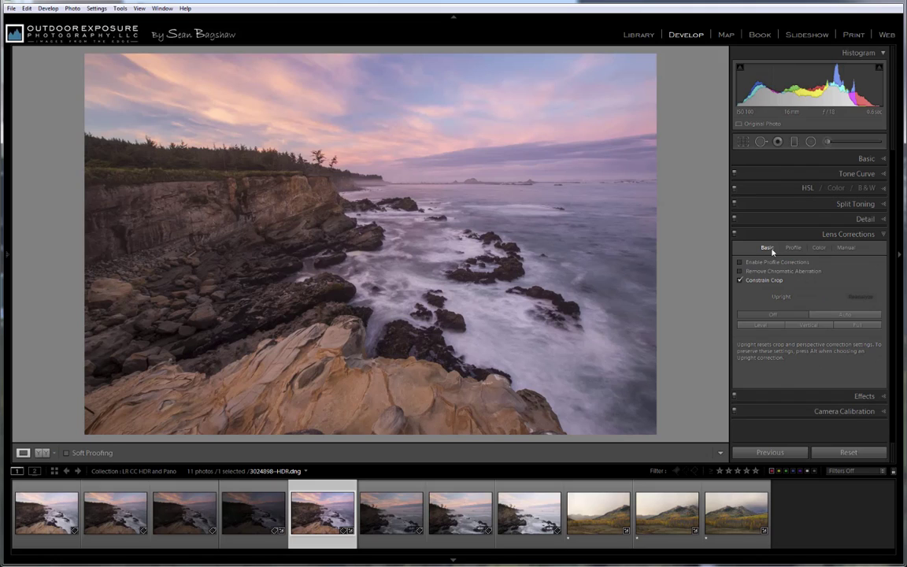
{"action": "left_click", "coordinate": [740, 272]}
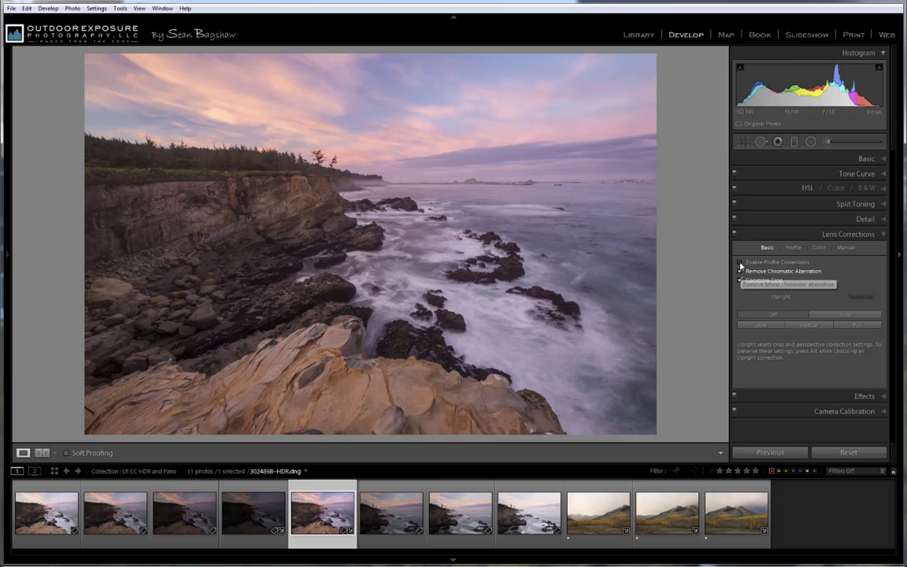
{"action": "left_click", "coordinate": [740, 262]}
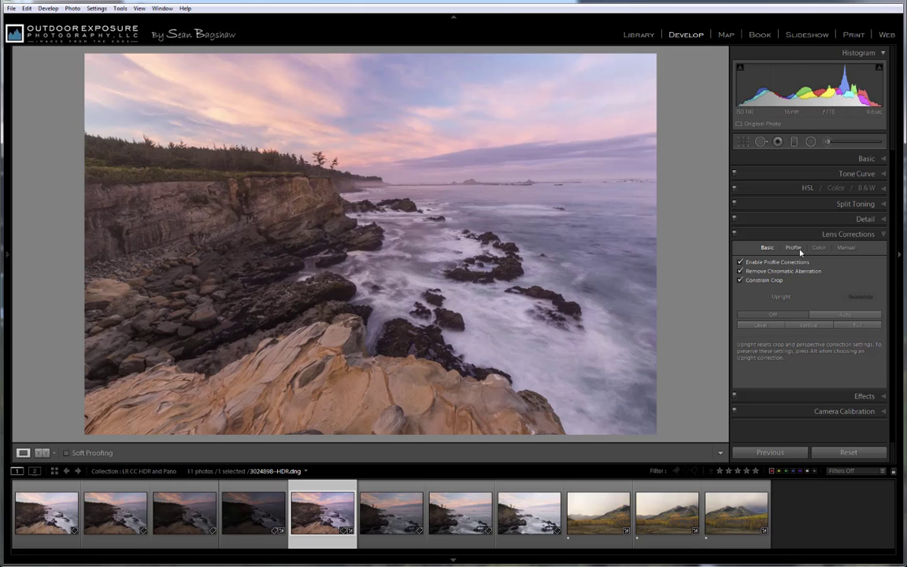
- Straighten the HDR along the sea horizon with a 1.09° rotation in the crop tool
{"action": "left_click", "coordinate": [744, 141]}
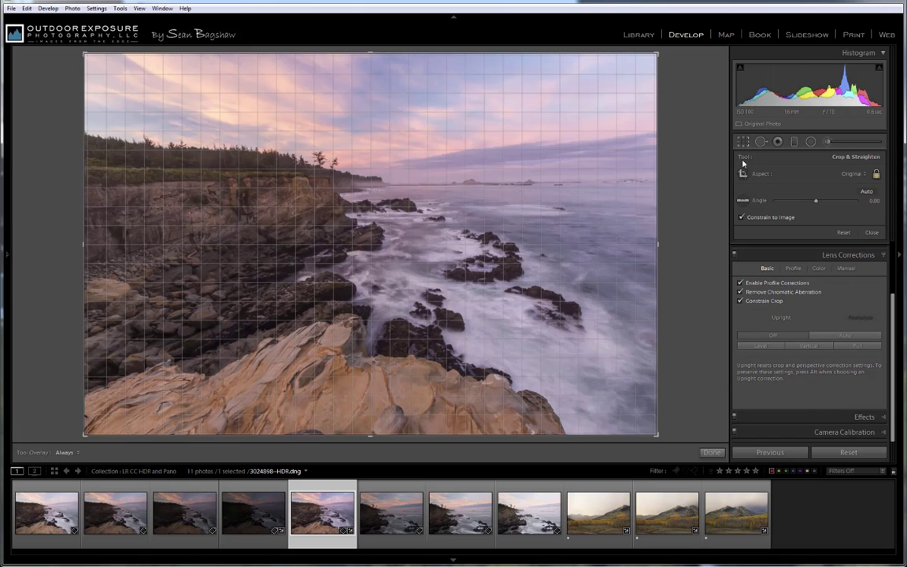
{"action": "left_click", "coordinate": [742, 201]}
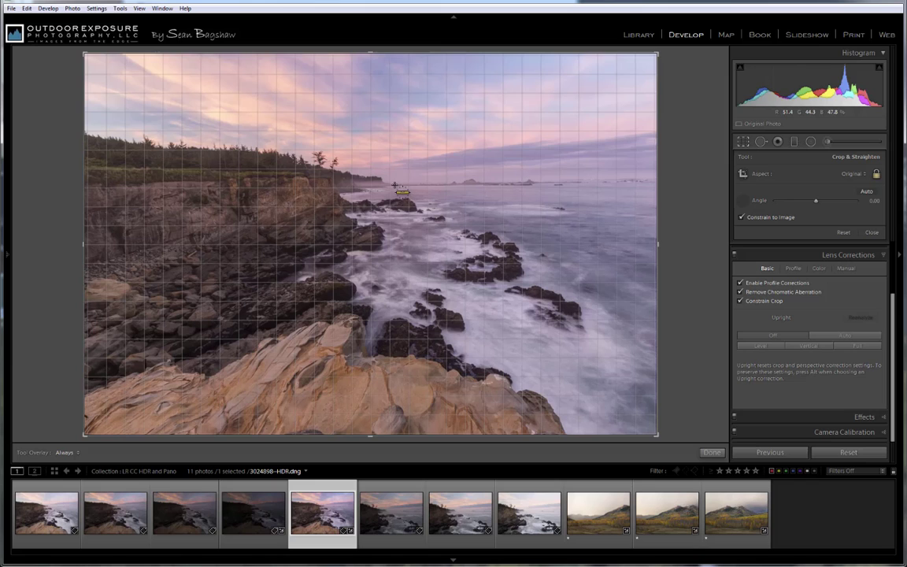
{"action": "left_click_drag", "start_coordinate": [391, 185], "coordinate": [689, 179]}
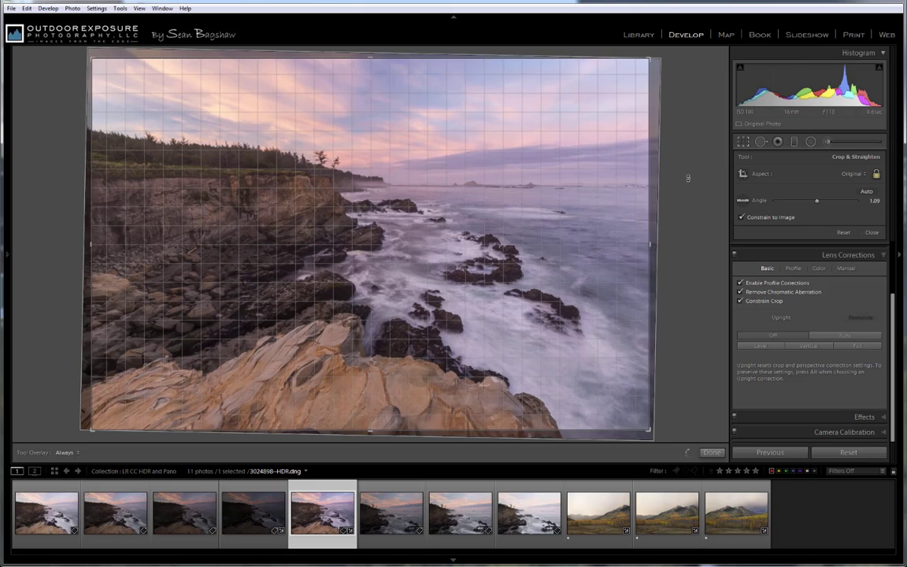
{"action": "left_click", "coordinate": [743, 142]}
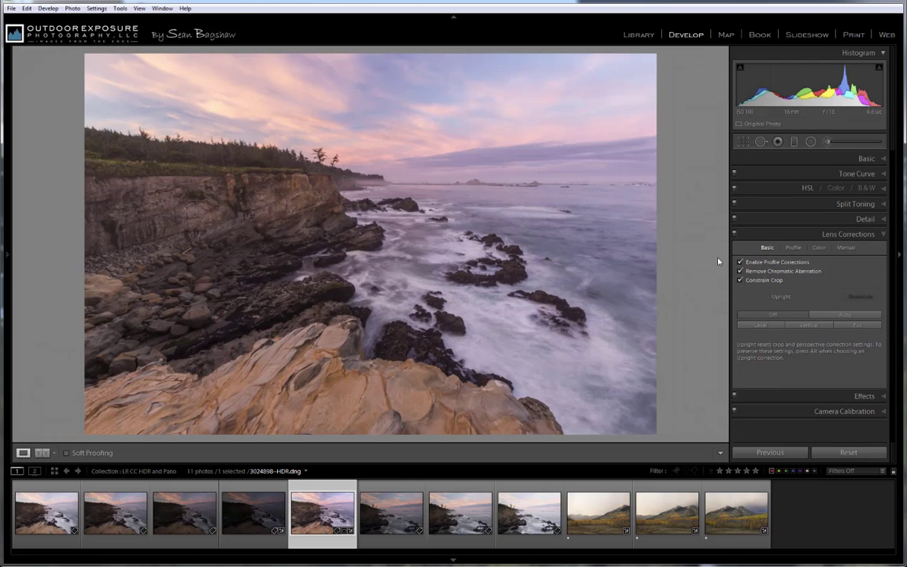
- In the Basic panel, lower Highlights to −86 and reduce Shadows to +49
{"action": "left_click", "coordinate": [862, 158]}
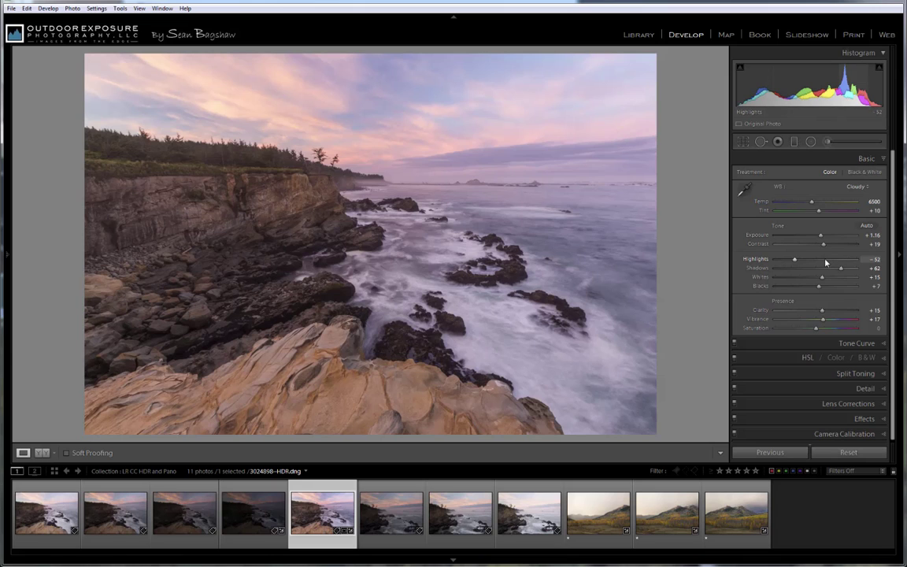
{"action": "left_click_drag", "start_coordinate": [795, 261], "coordinate": [780, 260]}
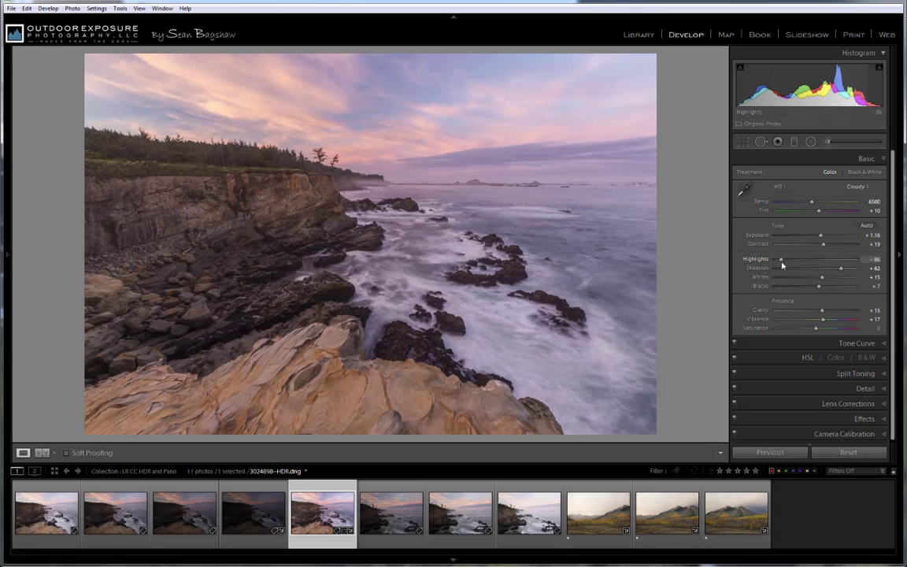
{"action": "left_click_drag", "start_coordinate": [841, 271], "coordinate": [836, 273]}
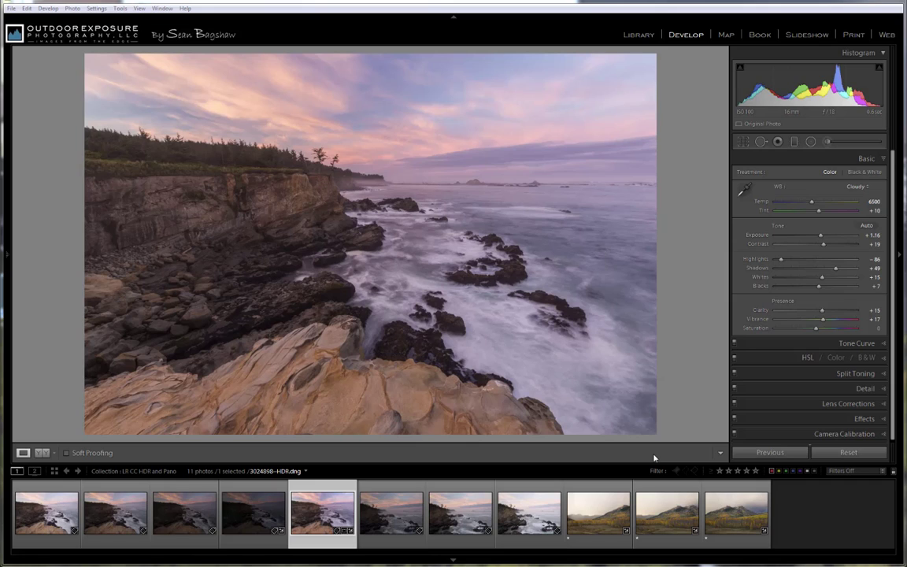
- Select the first autumn mountain frame, then extend the selection to all three frames
{"action": "left_click", "coordinate": [604, 507]}
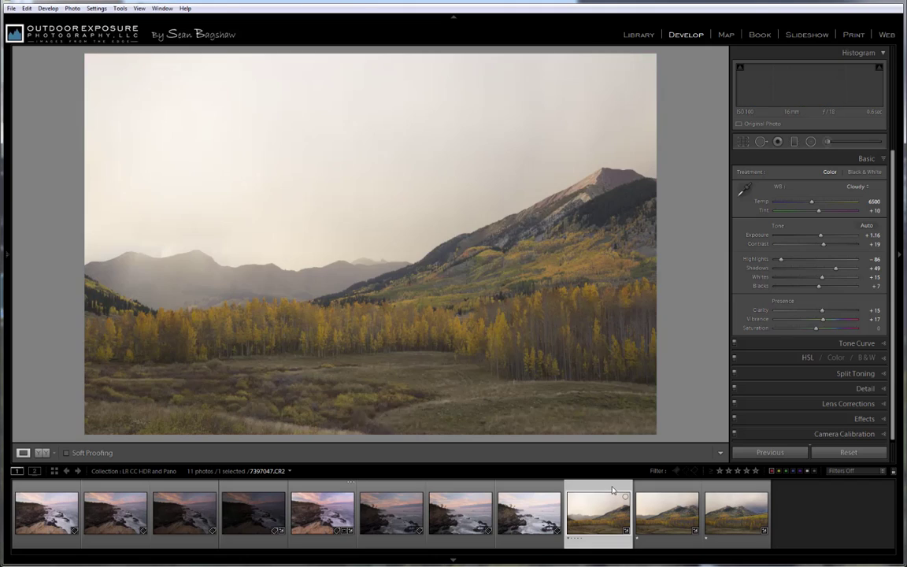
{"action": "left_click", "coordinate": [726, 491], "text": "shift"}
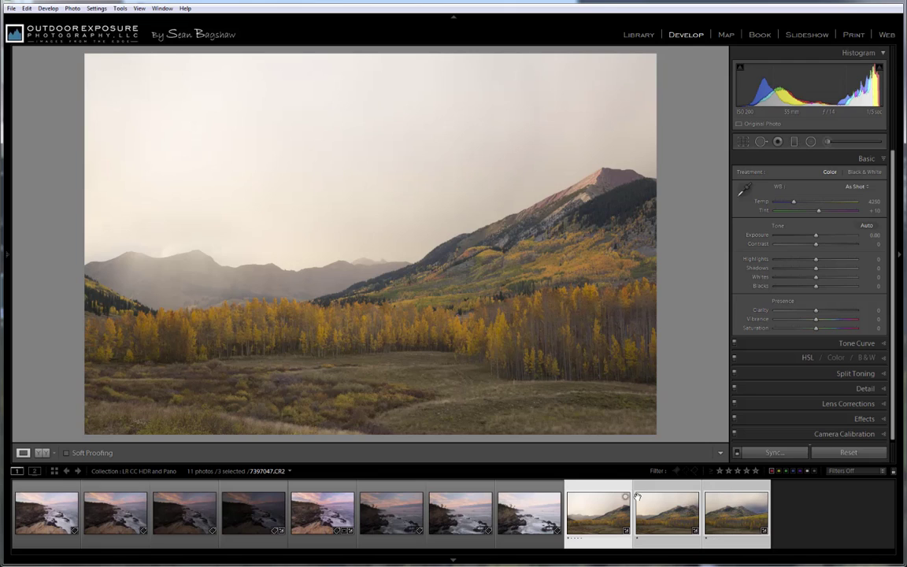
- Start a Photo Merge > Panorama of the three frames with Auto Crop off and Perspective projection
{"action": "right_click", "coordinate": [408, 203]}
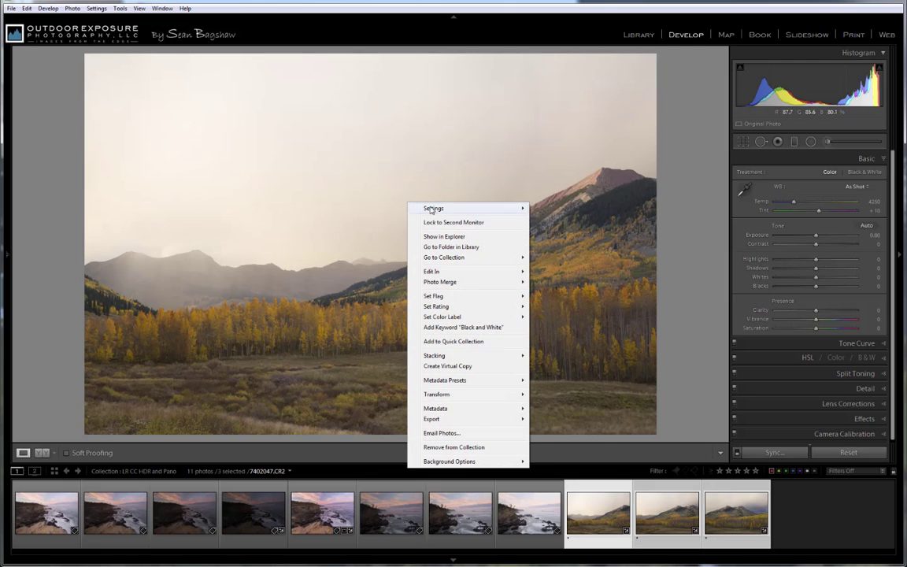
{"action": "mouse_move", "coordinate": [445, 282]}
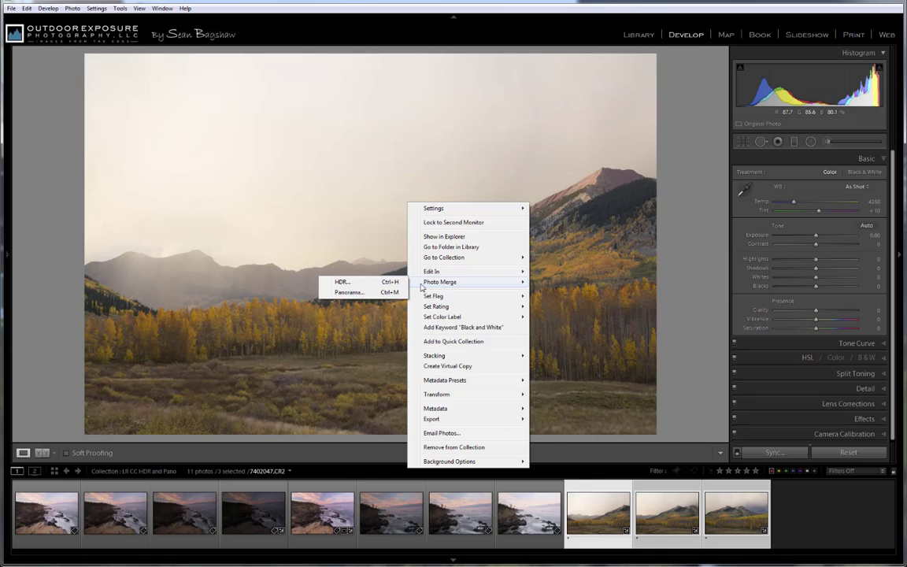
{"action": "left_click", "coordinate": [351, 294]}
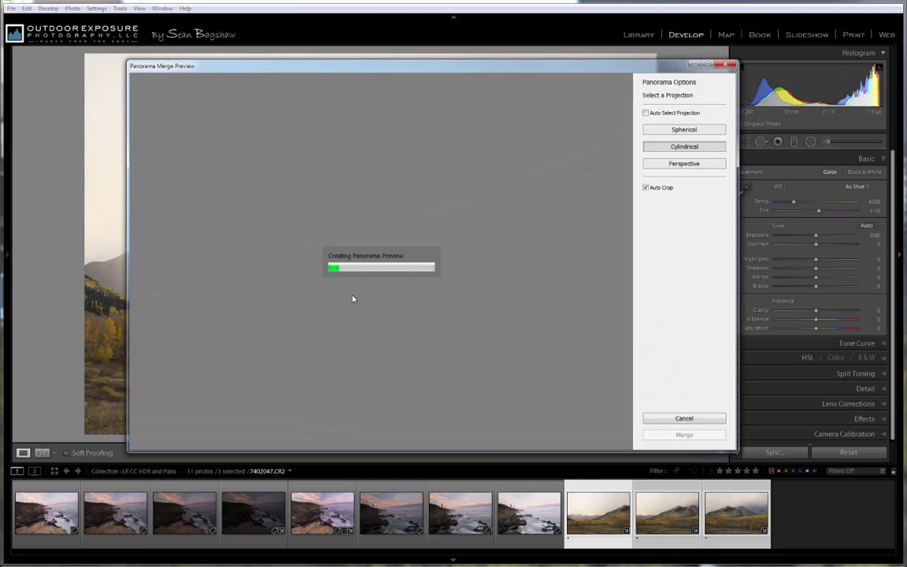
{"action": "left_click", "coordinate": [647, 189]}
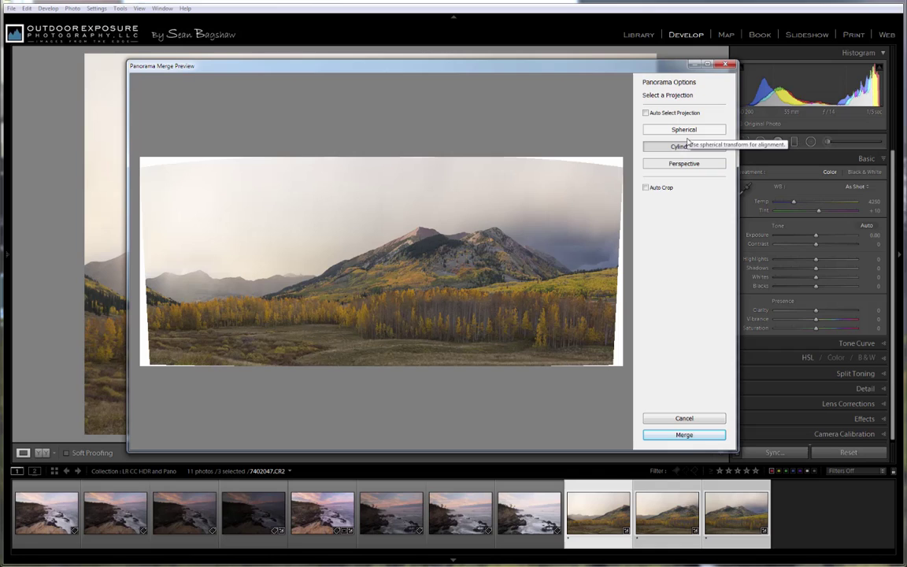
{"action": "left_click", "coordinate": [685, 166]}
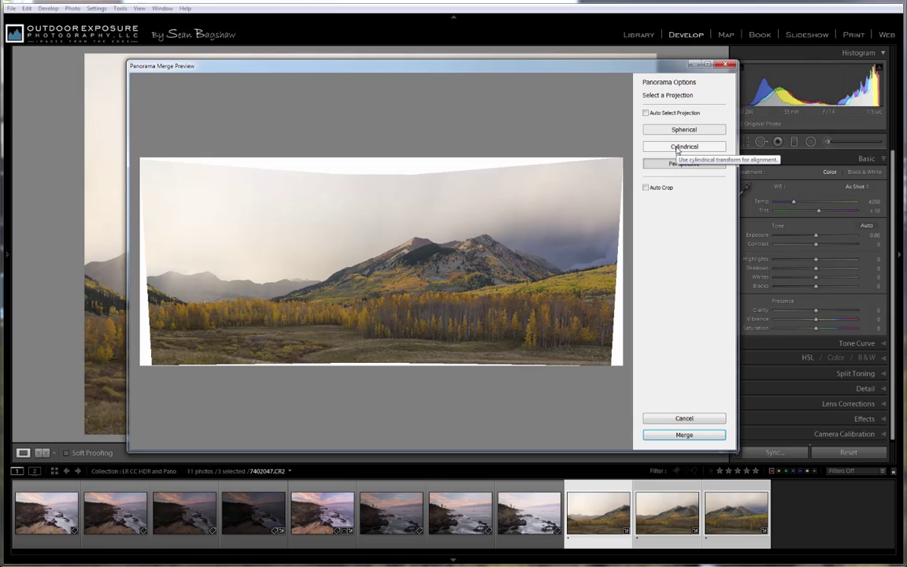
- Merge the mountain frames using Cylindrical projection with Auto Crop turned back on
{"action": "left_click", "coordinate": [677, 148]}
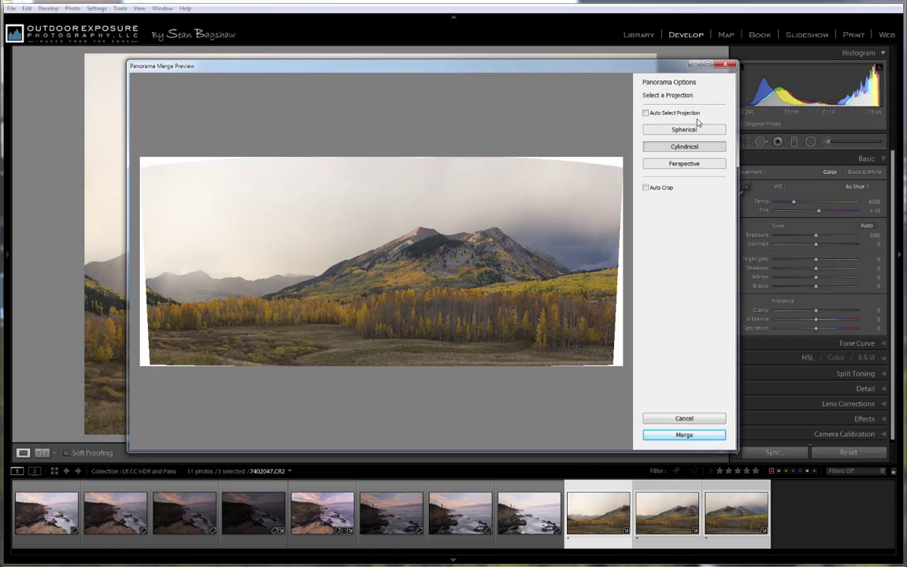
{"action": "left_click", "coordinate": [645, 188]}
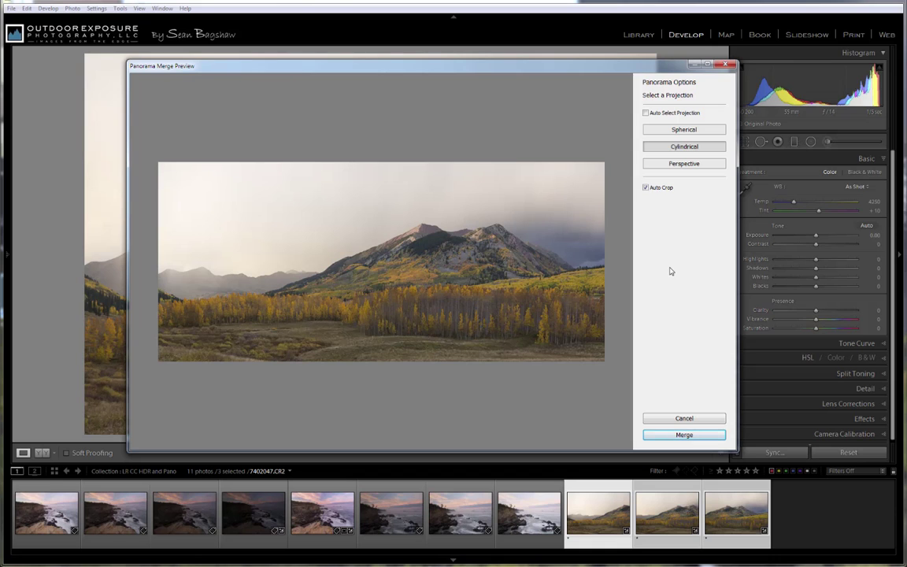
{"action": "left_click", "coordinate": [685, 438]}
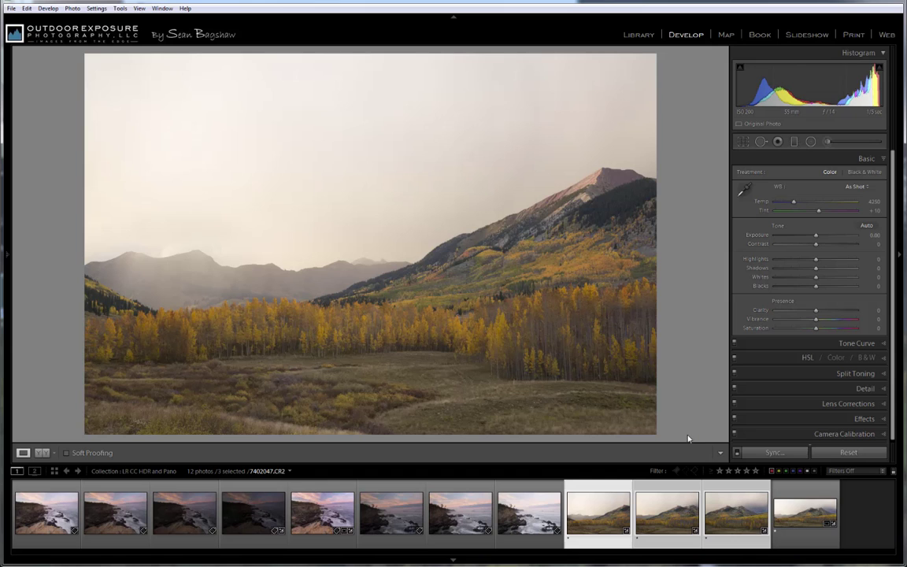
- On 7397047-Pano.dng set Exposure -0.70, Highlights -66, Shadows +49, Contrast +5, Clarity +6
{"action": "left_click", "coordinate": [805, 522]}
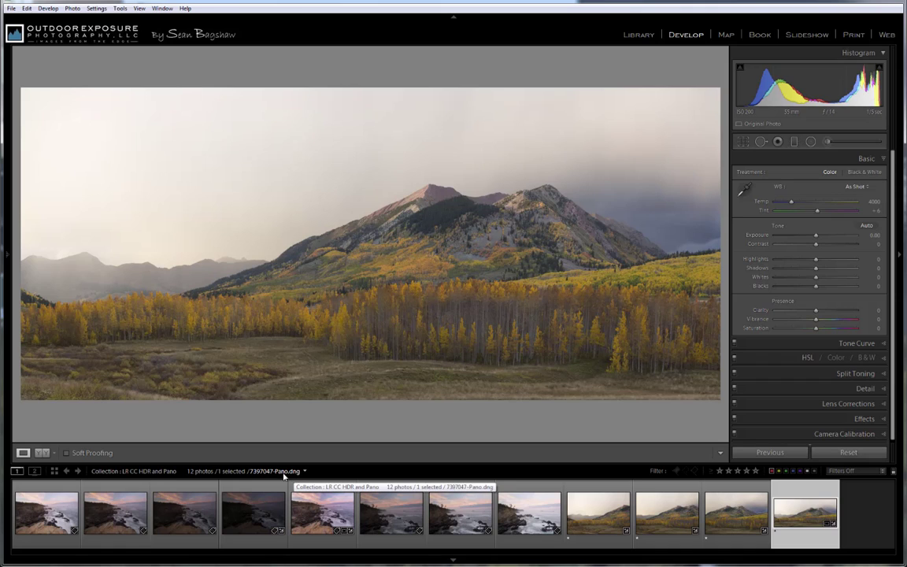
{"action": "left_click_drag", "start_coordinate": [816, 260], "coordinate": [837, 269]}
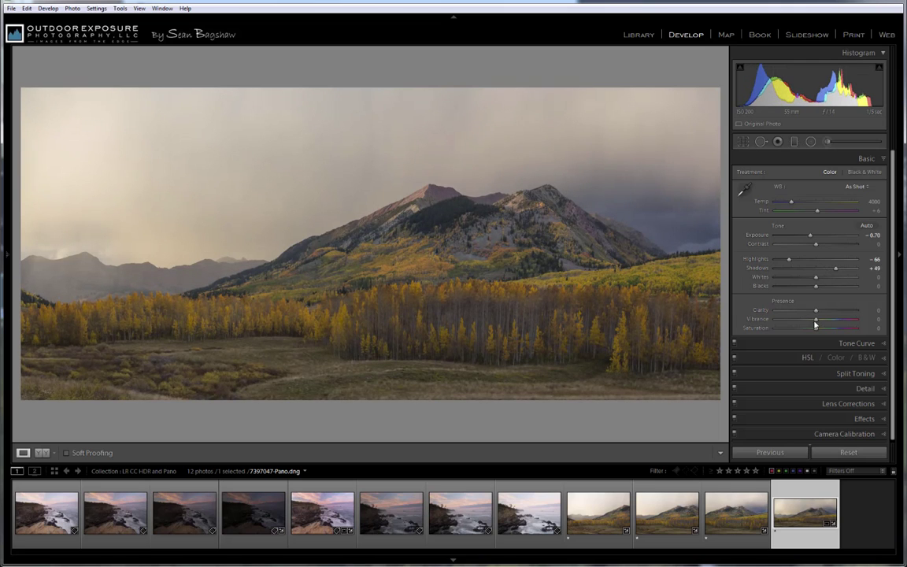
{"action": "left_click_drag", "start_coordinate": [816, 310], "coordinate": [818, 313]}
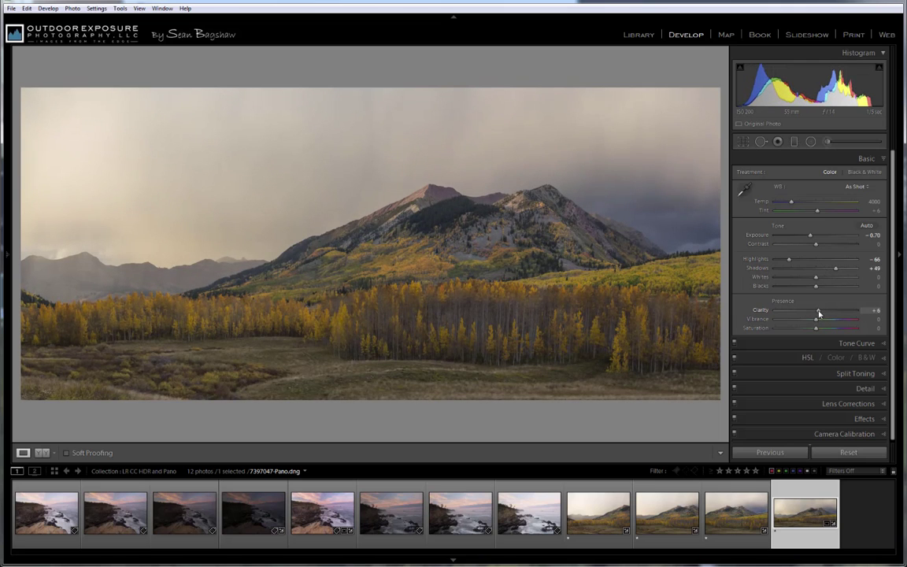
{"action": "left_click_drag", "start_coordinate": [816, 246], "coordinate": [818, 246]}
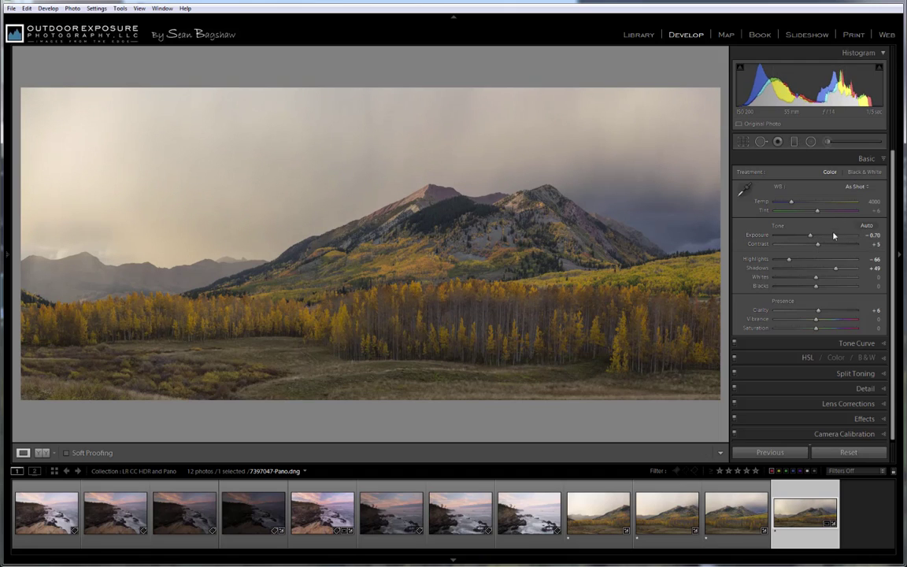
- In Lens Corrections Manual, set Vertical to +7 and enable Constrain Crop
{"action": "left_click", "coordinate": [849, 403]}
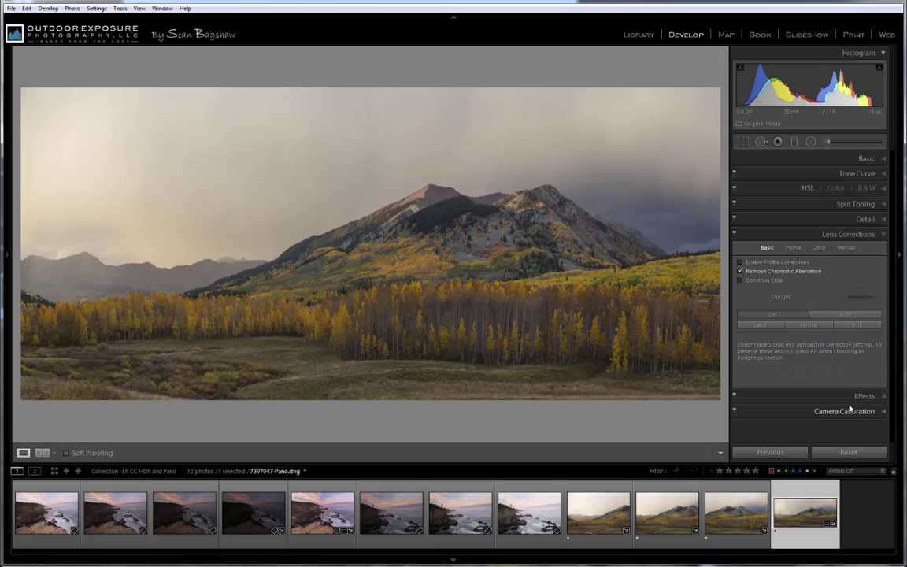
{"action": "left_click", "coordinate": [847, 249]}
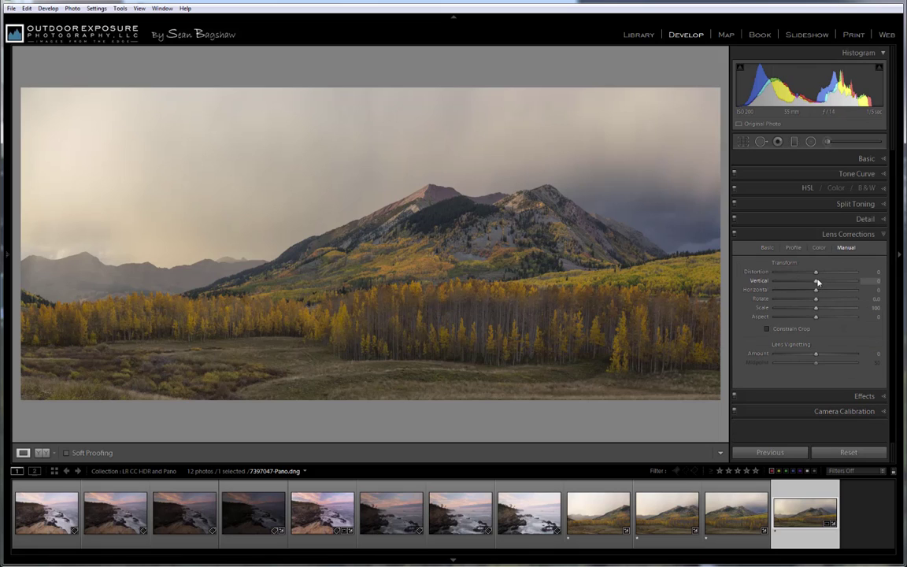
{"action": "left_click_drag", "start_coordinate": [817, 281], "coordinate": [819, 284]}
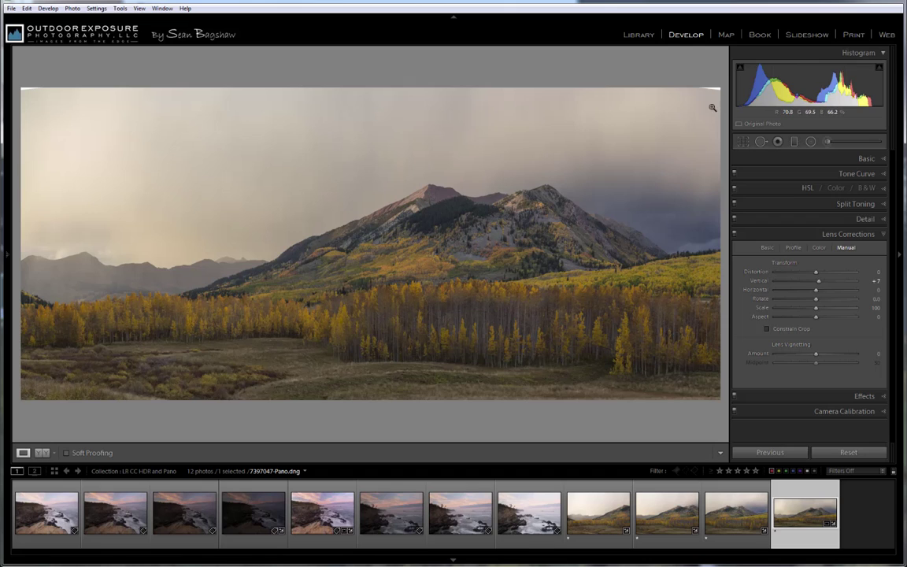
{"action": "left_click", "coordinate": [768, 330]}
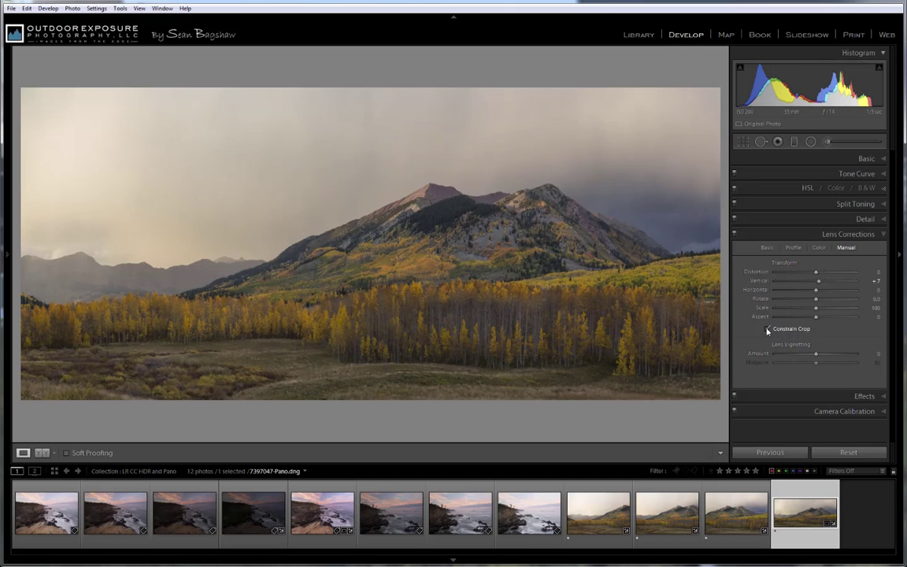